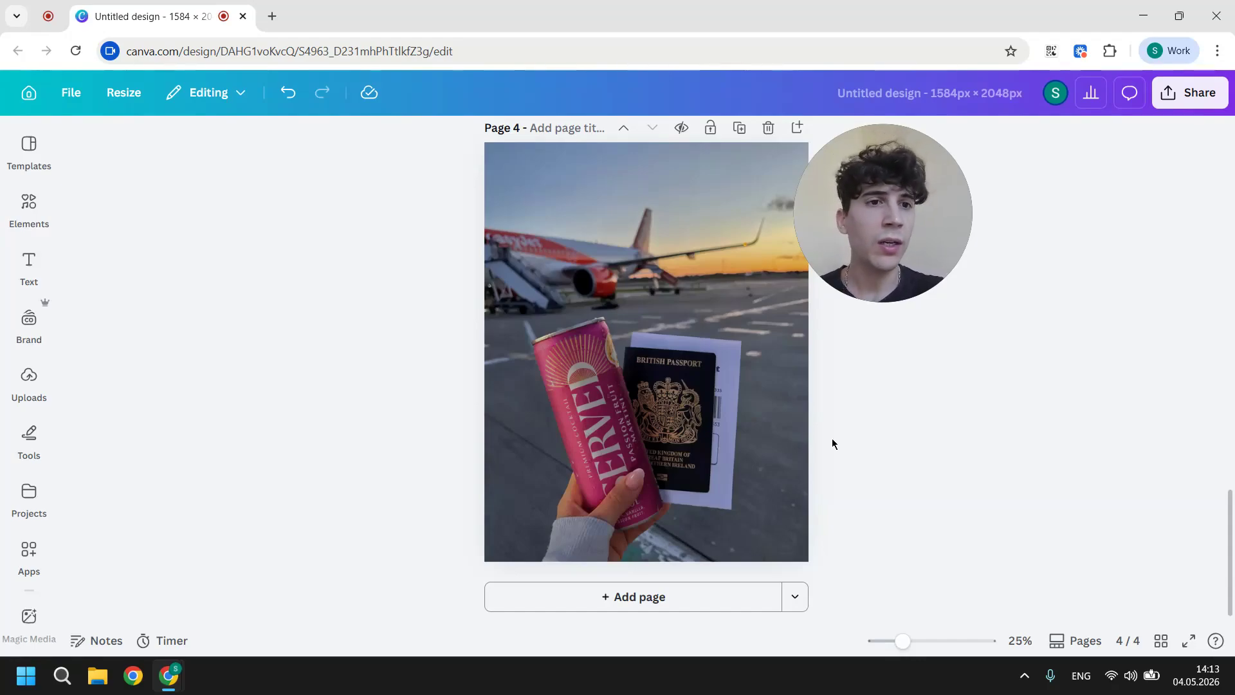
Step: Open the airport photo on page 4 for image editing with the Click area selection
left_click(627, 454)
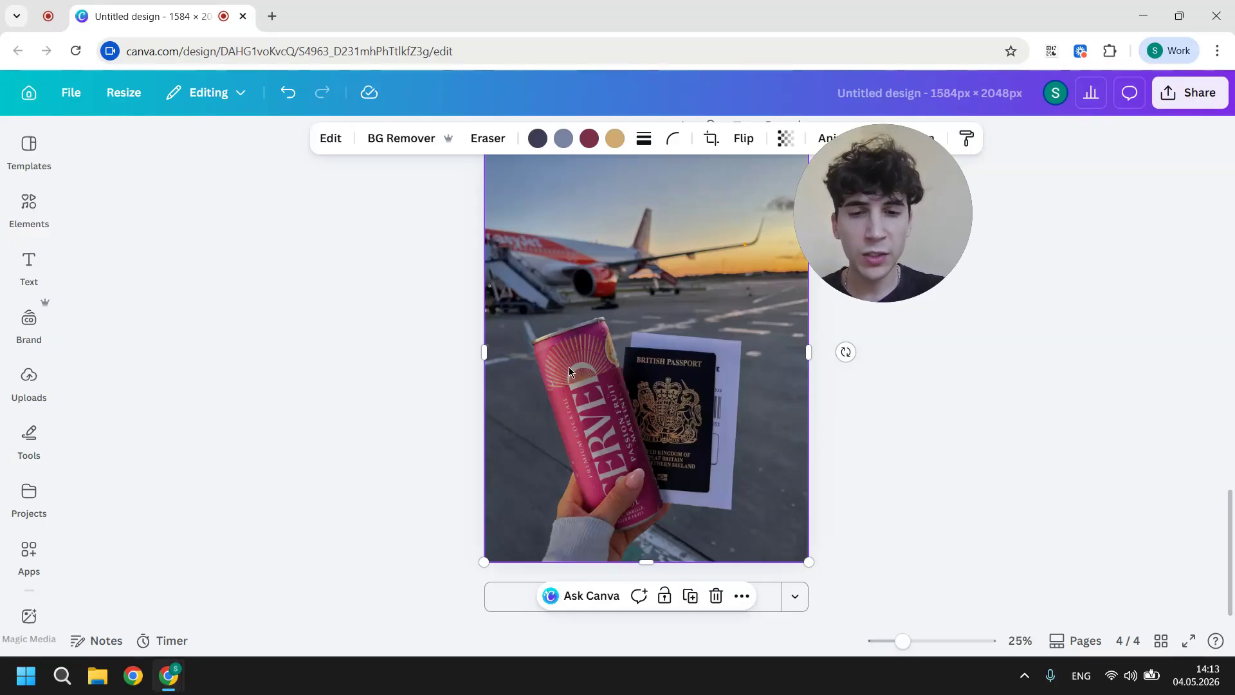
key("Escape")
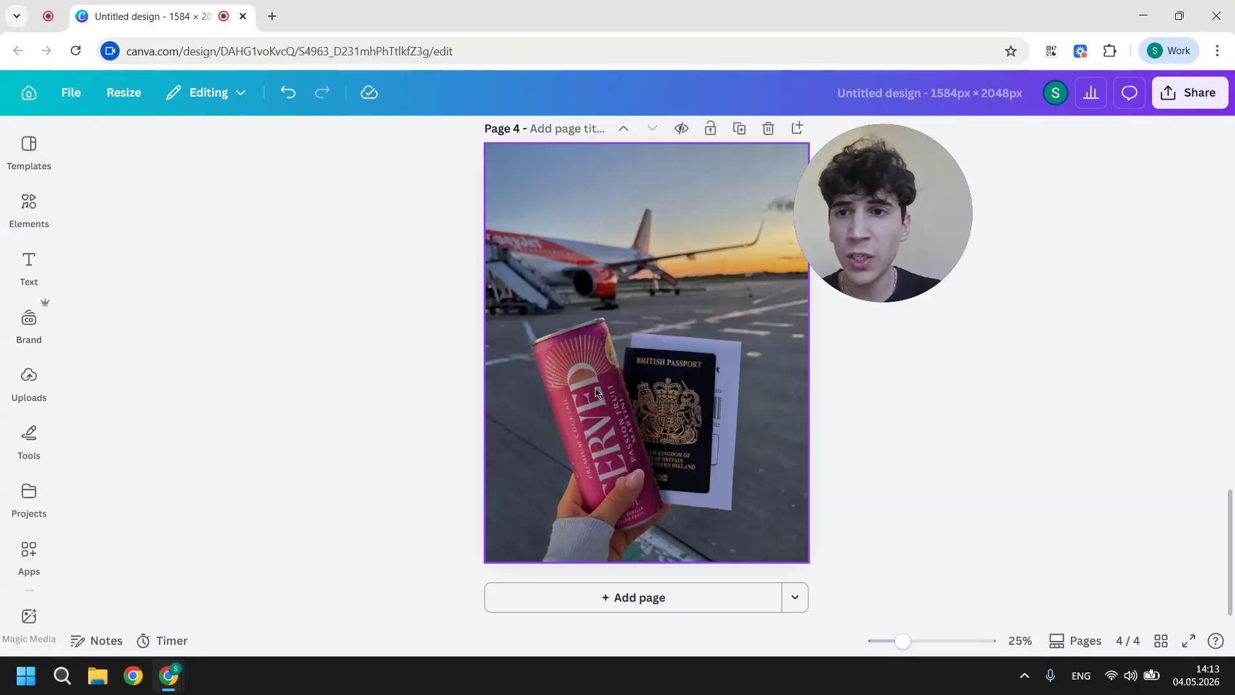
left_click(562, 227)
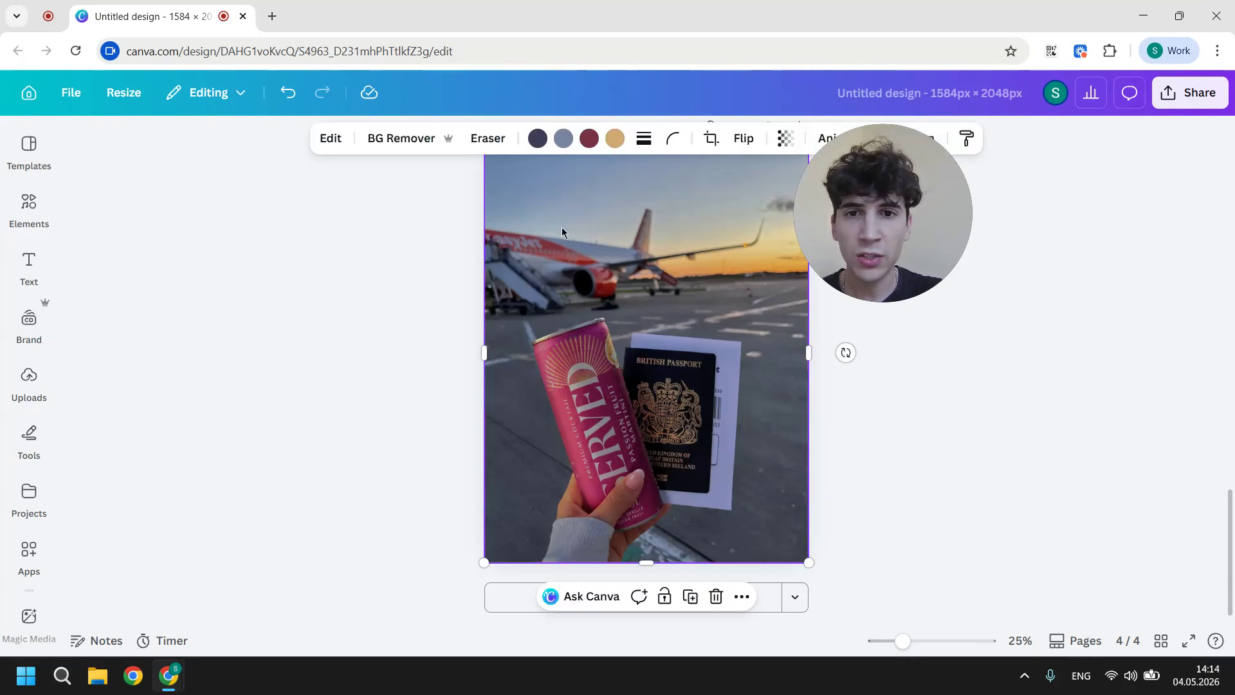
left_click(330, 139)
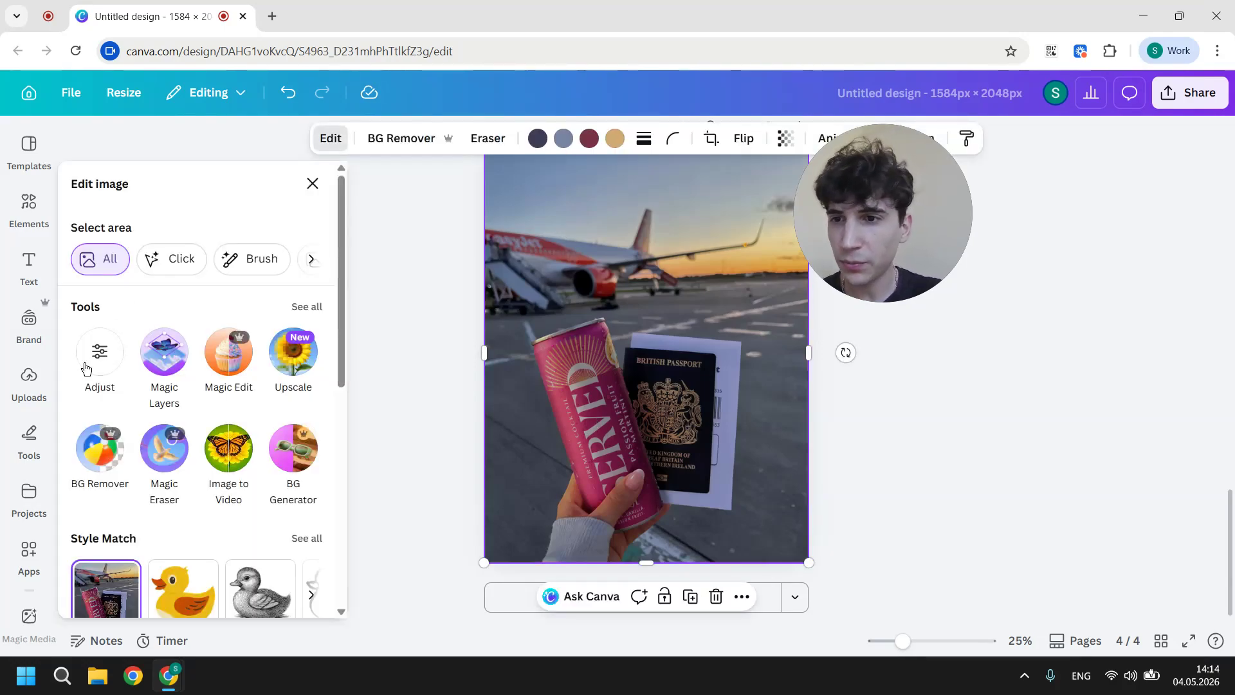
left_click(181, 258)
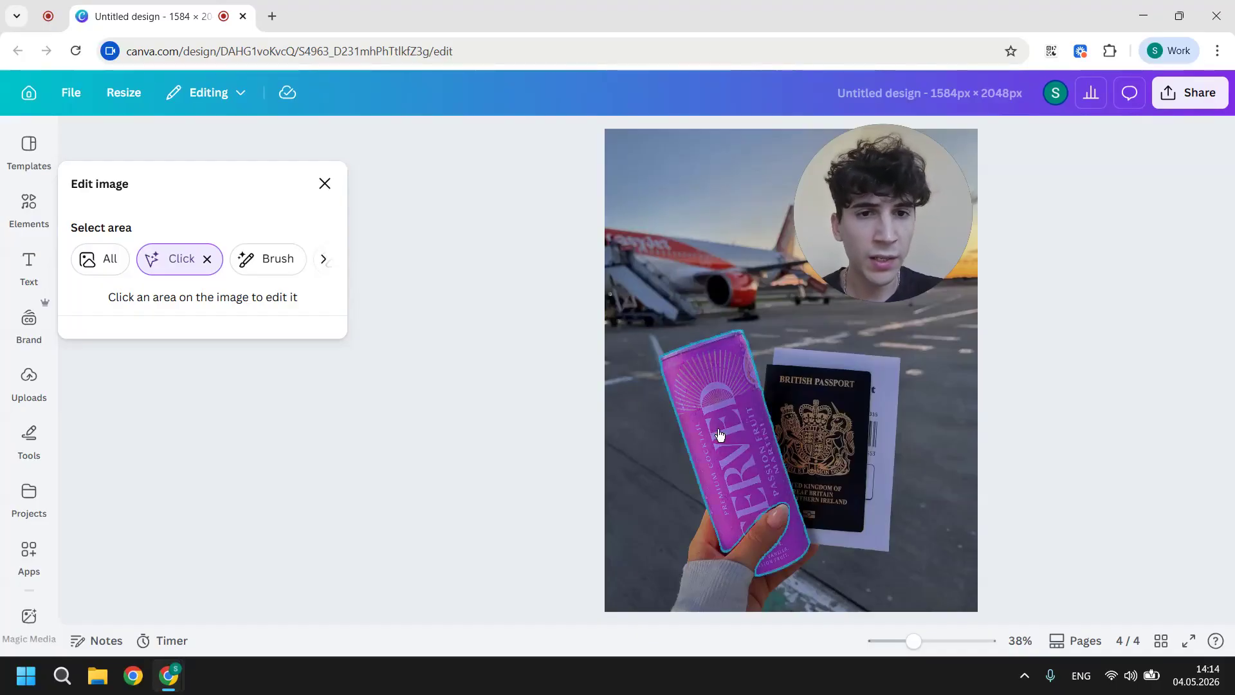
Step: Try selecting the drinks can with the auto-detecting Brush area selection
left_click(258, 272)
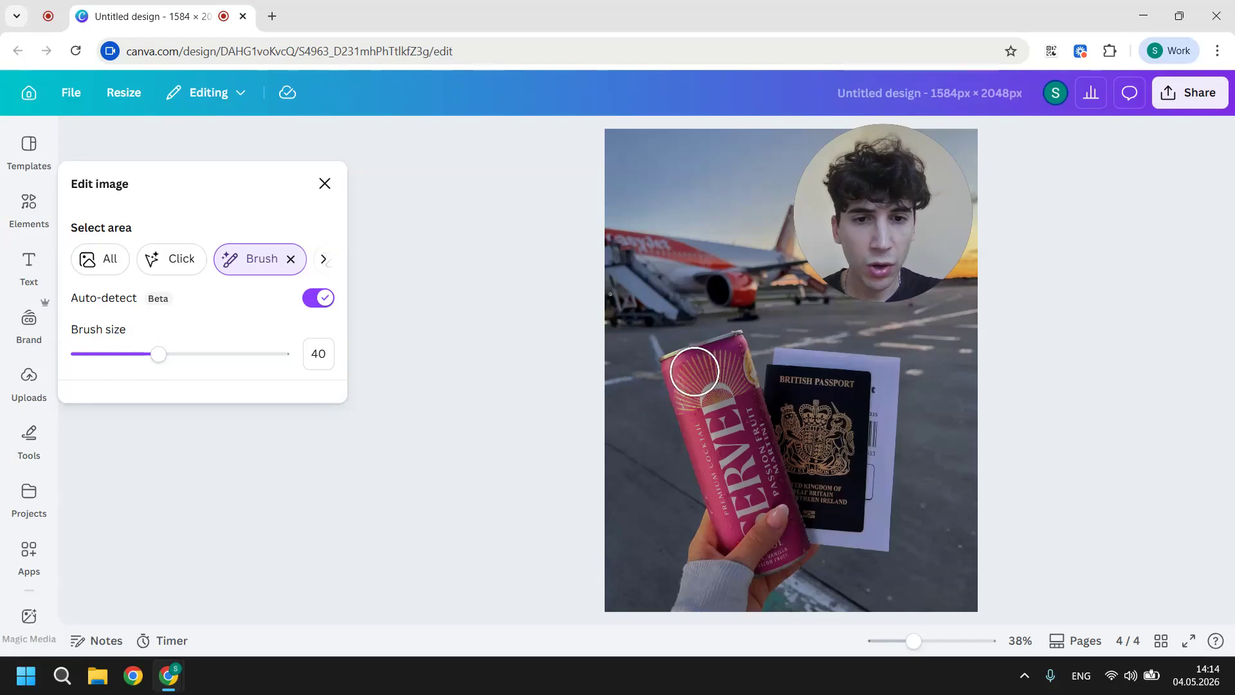
mouse_move(673, 367)
left_mouse_down()
mouse_move(724, 342)
mouse_move(730, 437)
mouse_move(699, 391)
mouse_move(685, 407)
mouse_move(725, 475)
mouse_move(727, 509)
mouse_move(744, 396)
mouse_move(702, 461)
mouse_move(733, 533)
mouse_move(787, 544)
mouse_move(758, 429)
left_mouse_up()
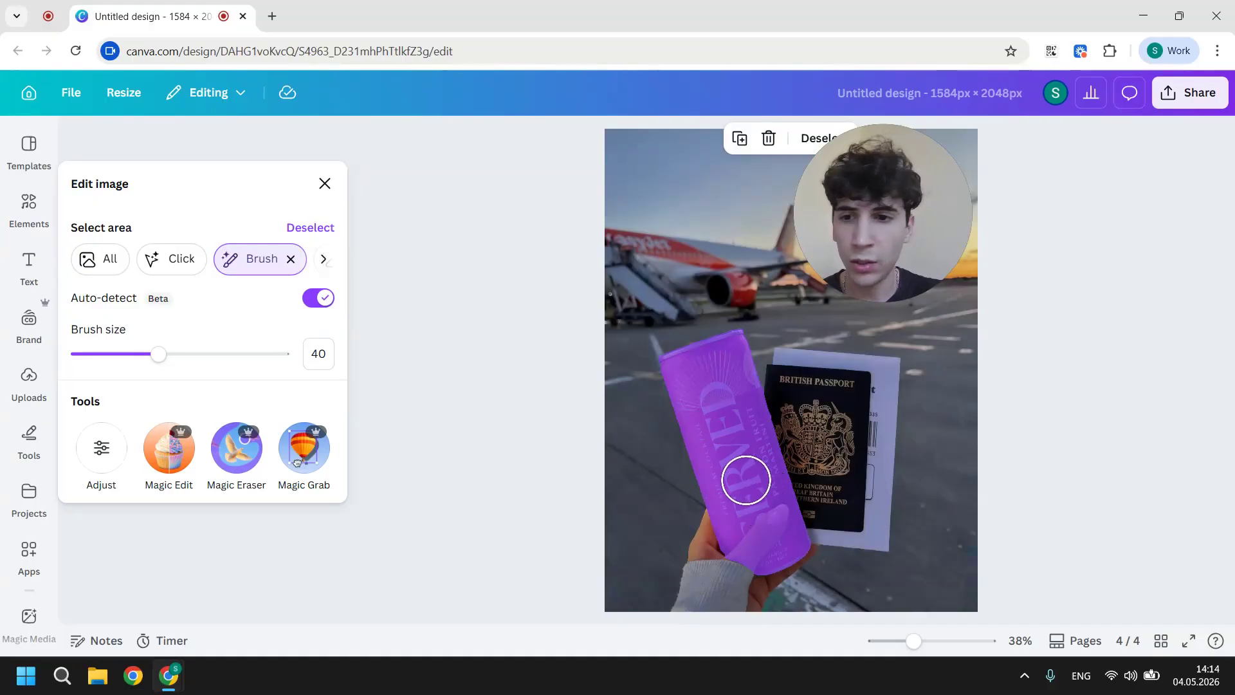
Step: Select the whole drinks can with the Click area selection and open its Adjust settings
left_click(164, 269)
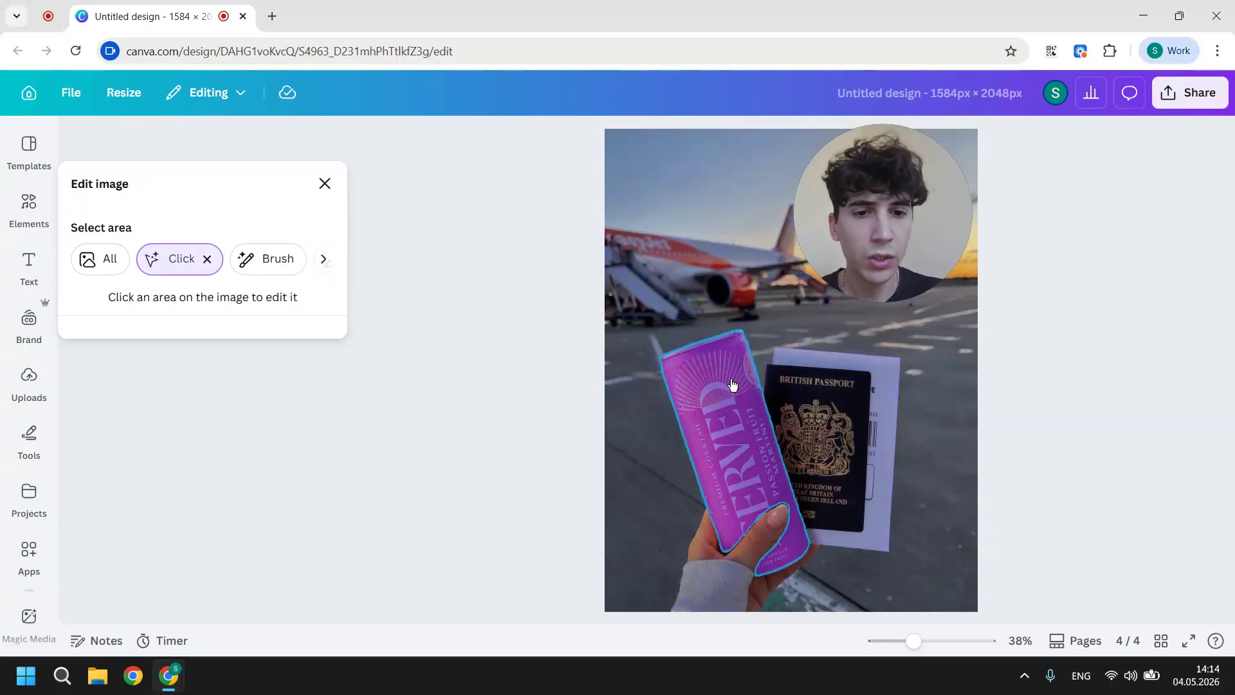
left_click(719, 449)
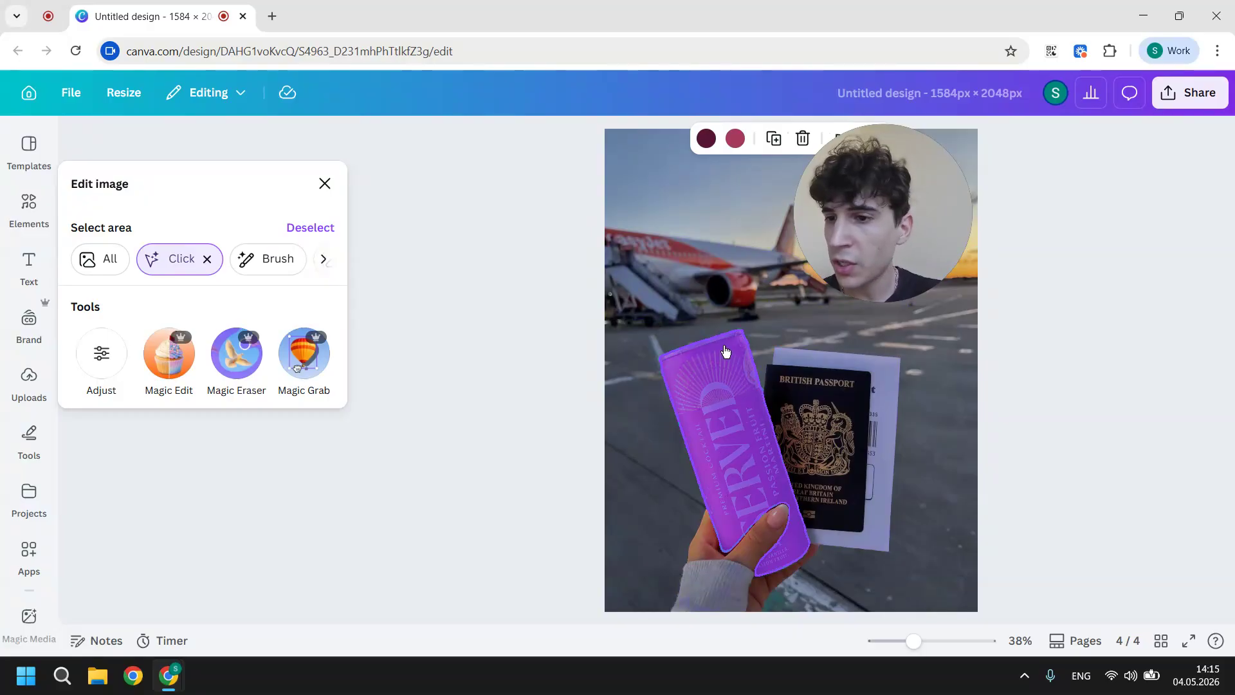
left_click(119, 355)
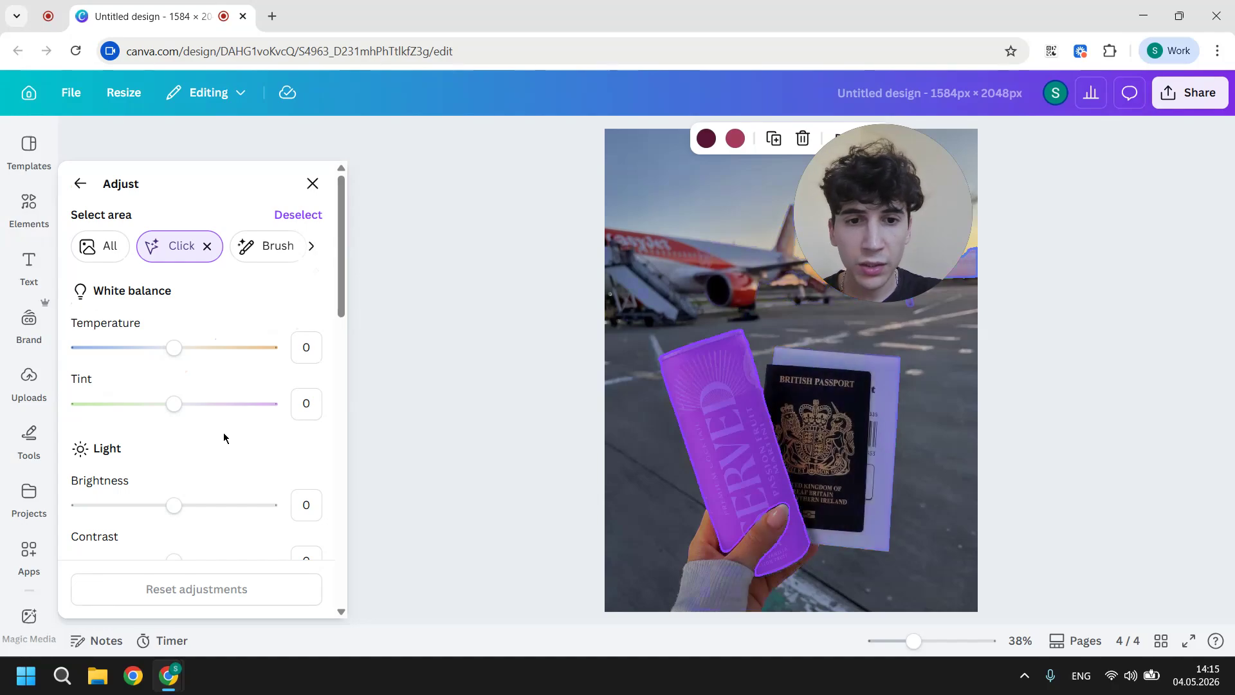
Step: Recolour the can purple by setting the Hue of its crimson colour to -25, and close the image editor
scroll(224, 437, "down", 10)
scroll(223, 438, "up", 2)
scroll(224, 437, "up", 2)
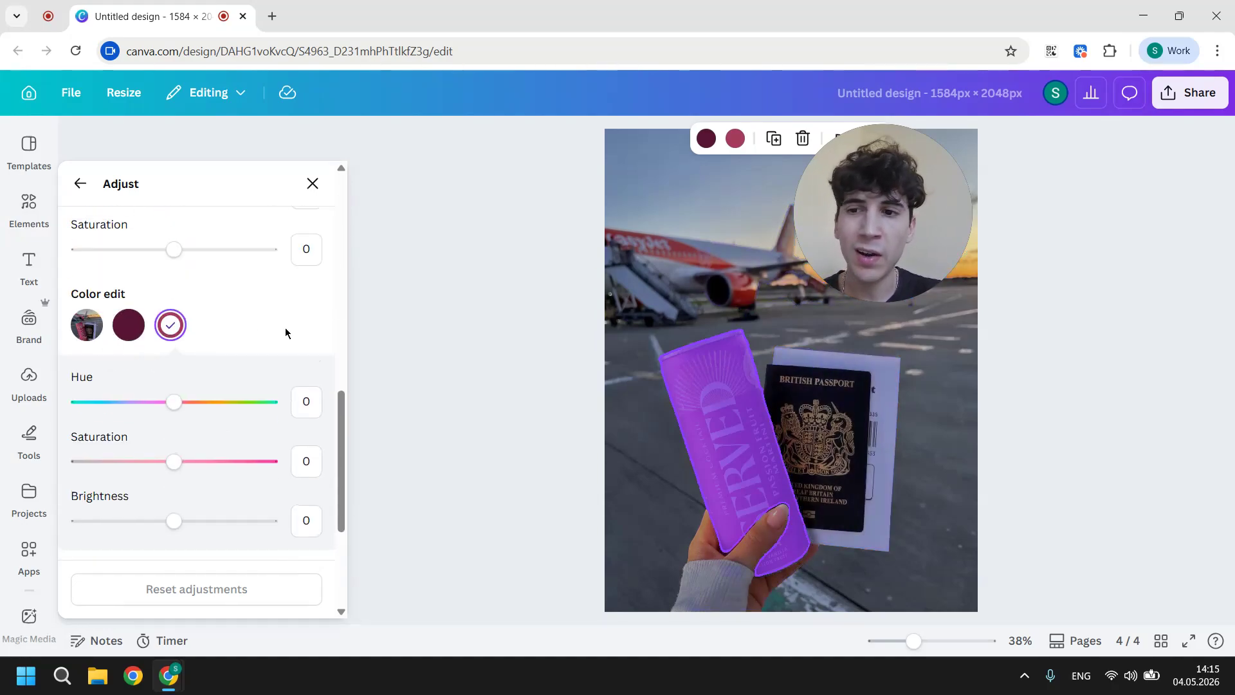
left_click(119, 328)
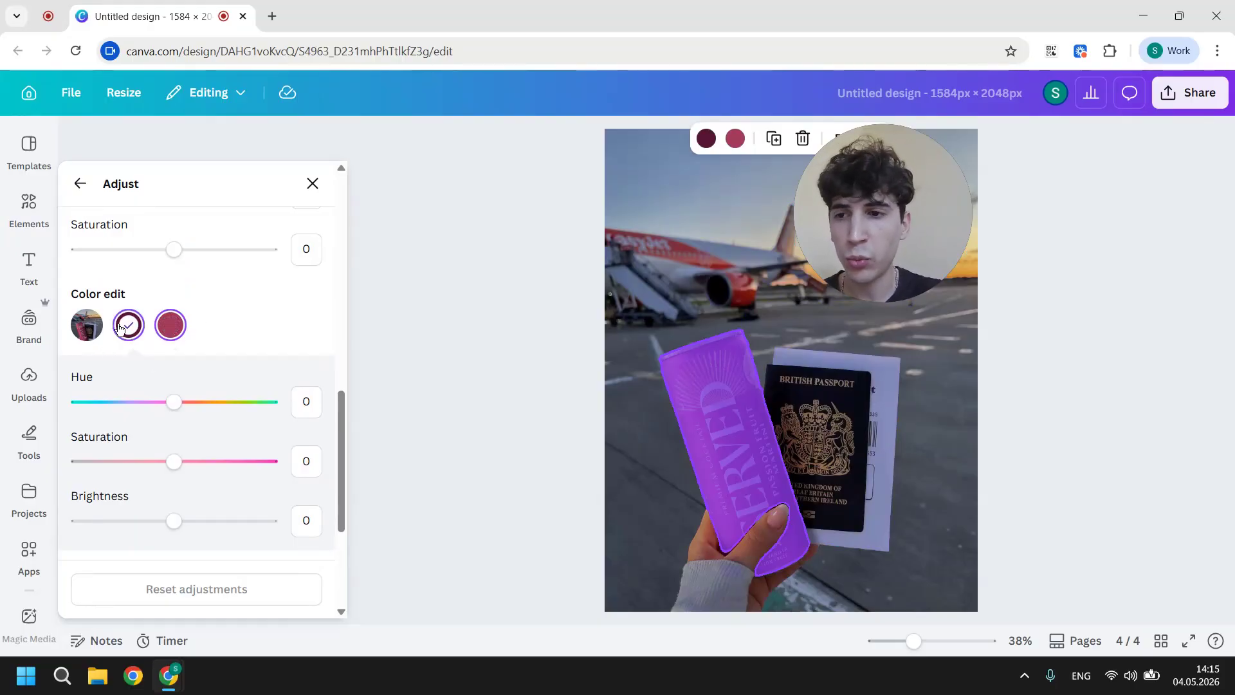
left_click(178, 327)
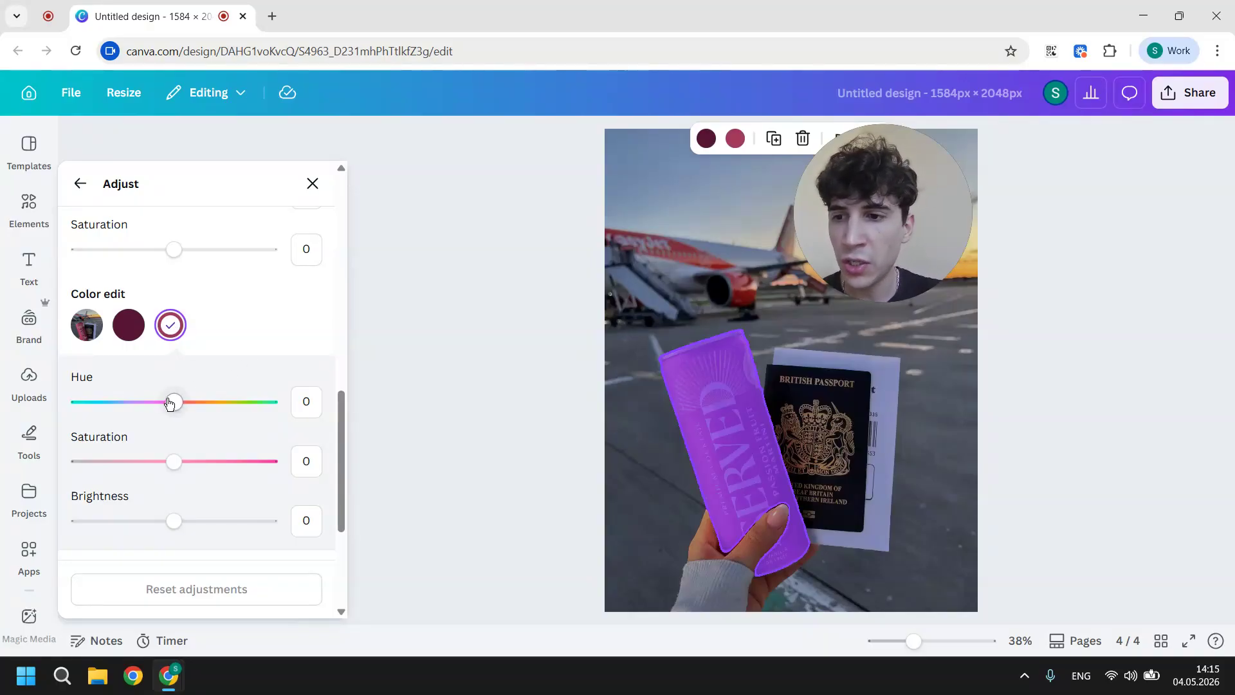
mouse_move(170, 403)
left_mouse_down()
mouse_move(127, 402)
mouse_move(151, 401)
left_mouse_up()
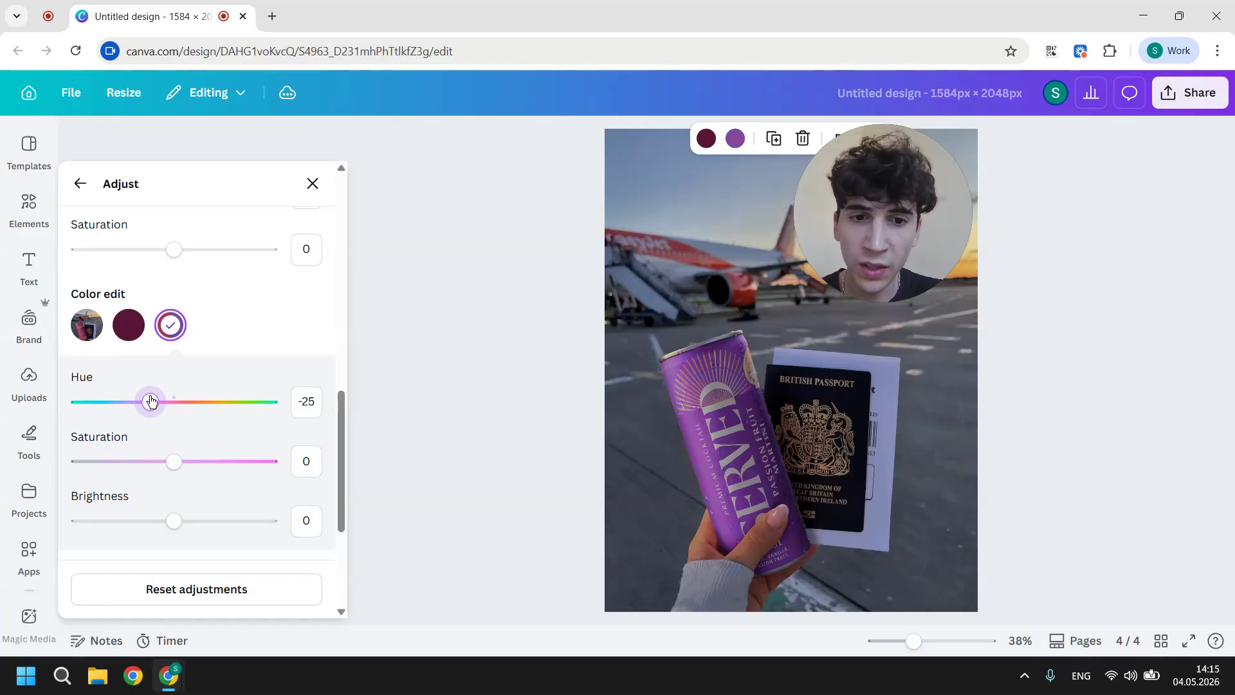
mouse_move(151, 401)
left_mouse_down()
mouse_move(174, 399)
mouse_move(151, 400)
left_mouse_up()
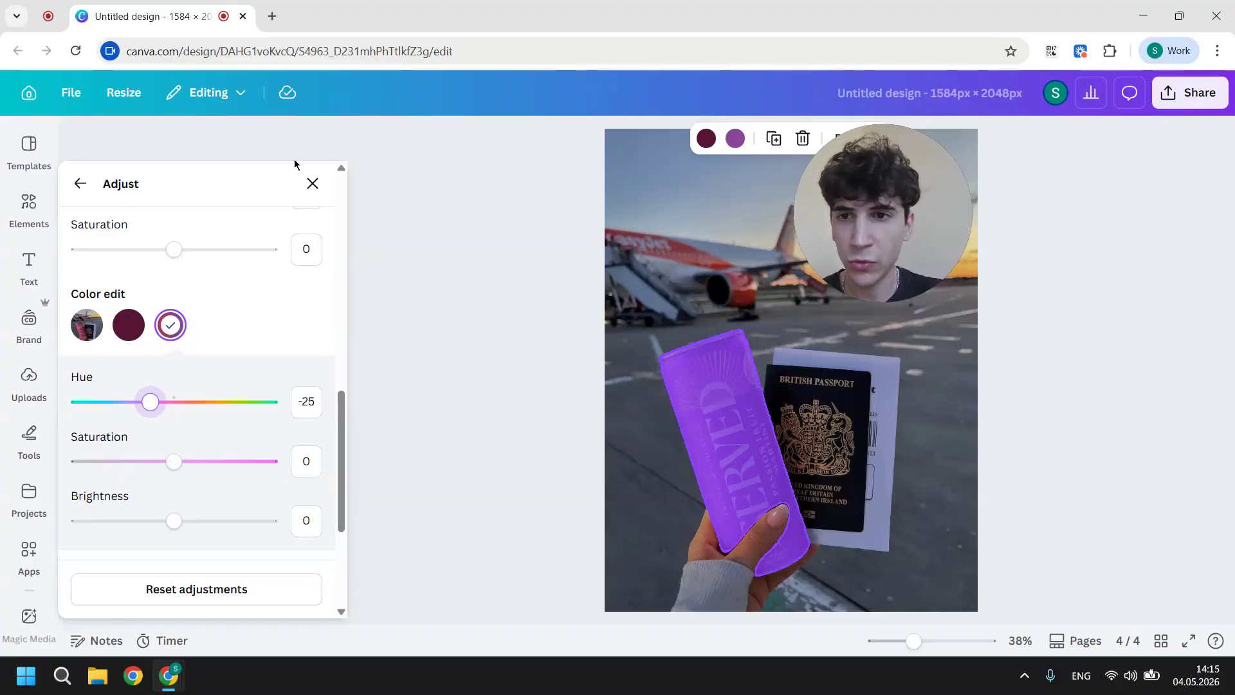
left_click(312, 183)
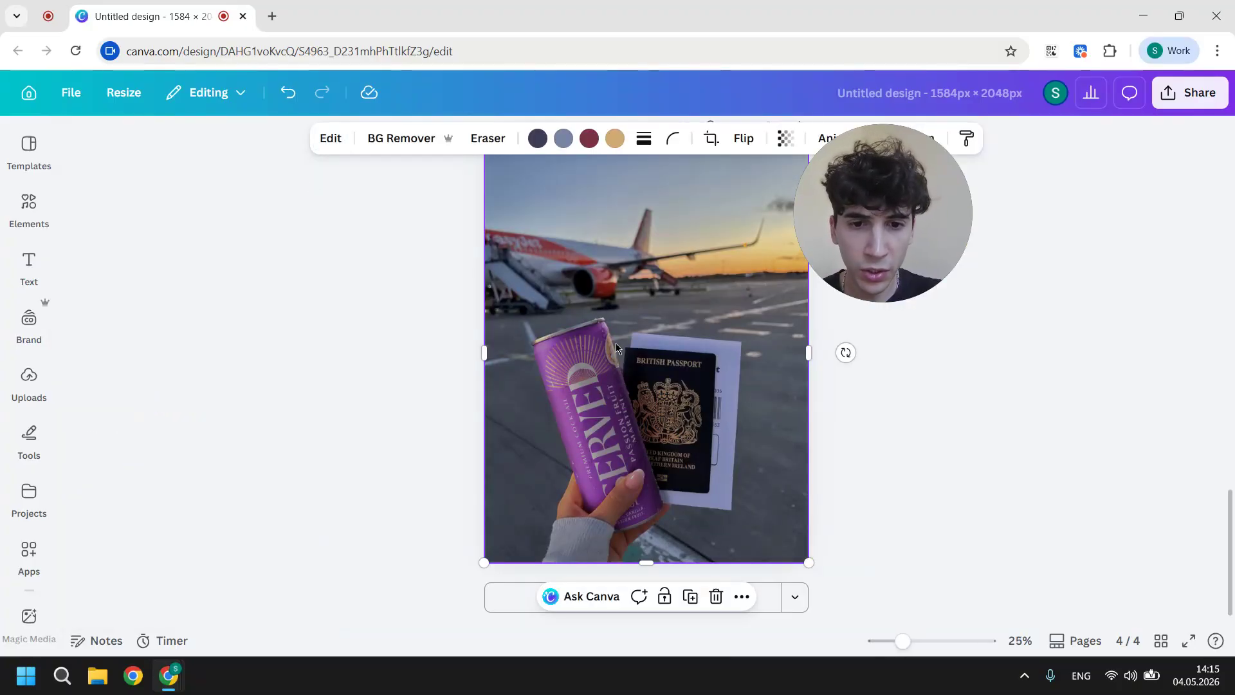
Step: Duplicate page 4 with the purple can photo
scroll(615, 349, "up", 3)
scroll(615, 349, "down", 3)
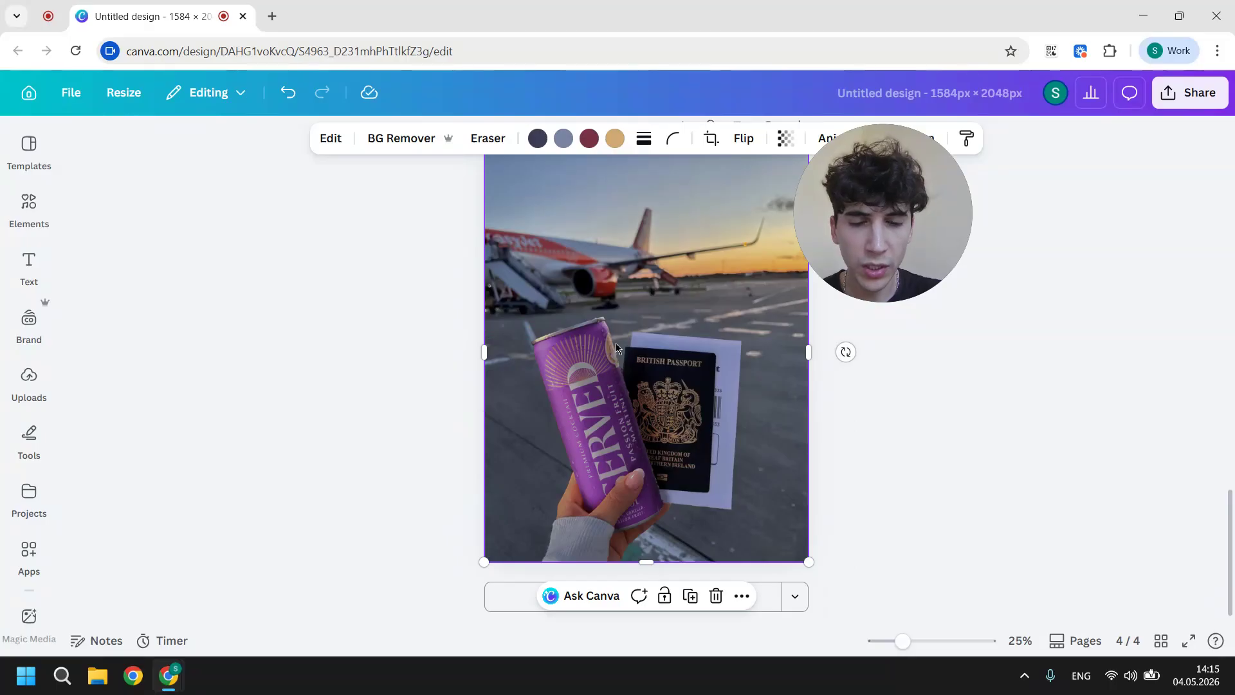
left_click_drag(838, 187, 869, 178)
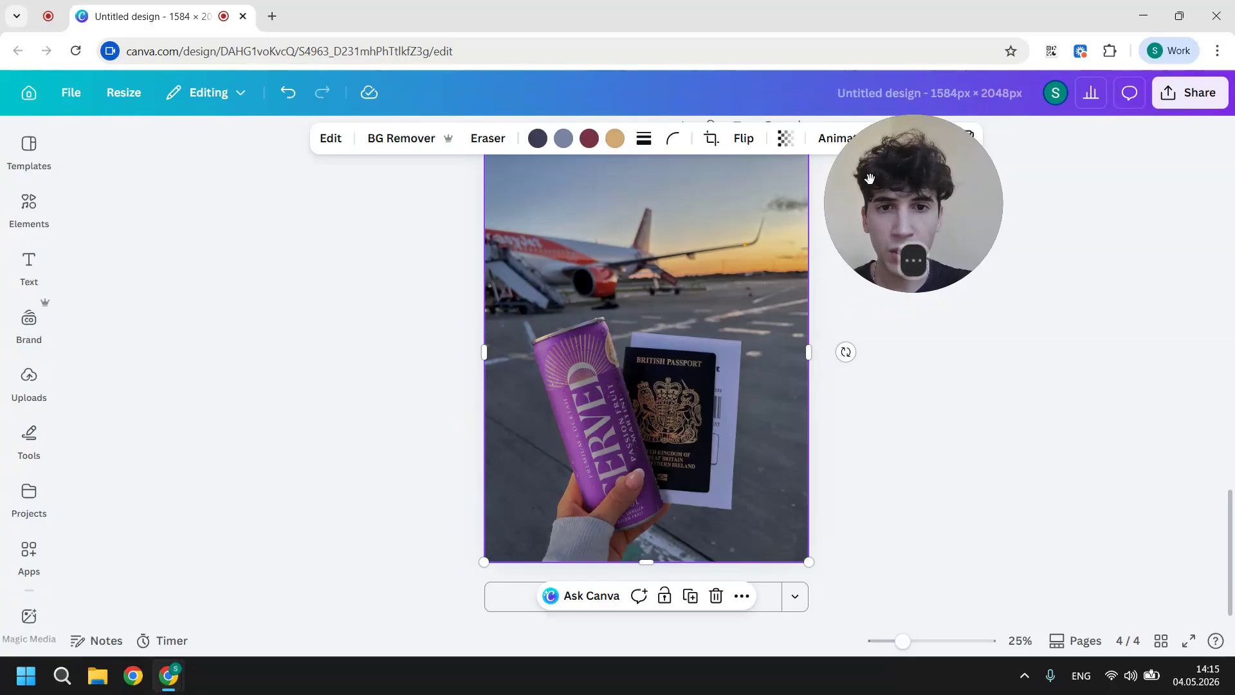
scroll(655, 307, "up", 2)
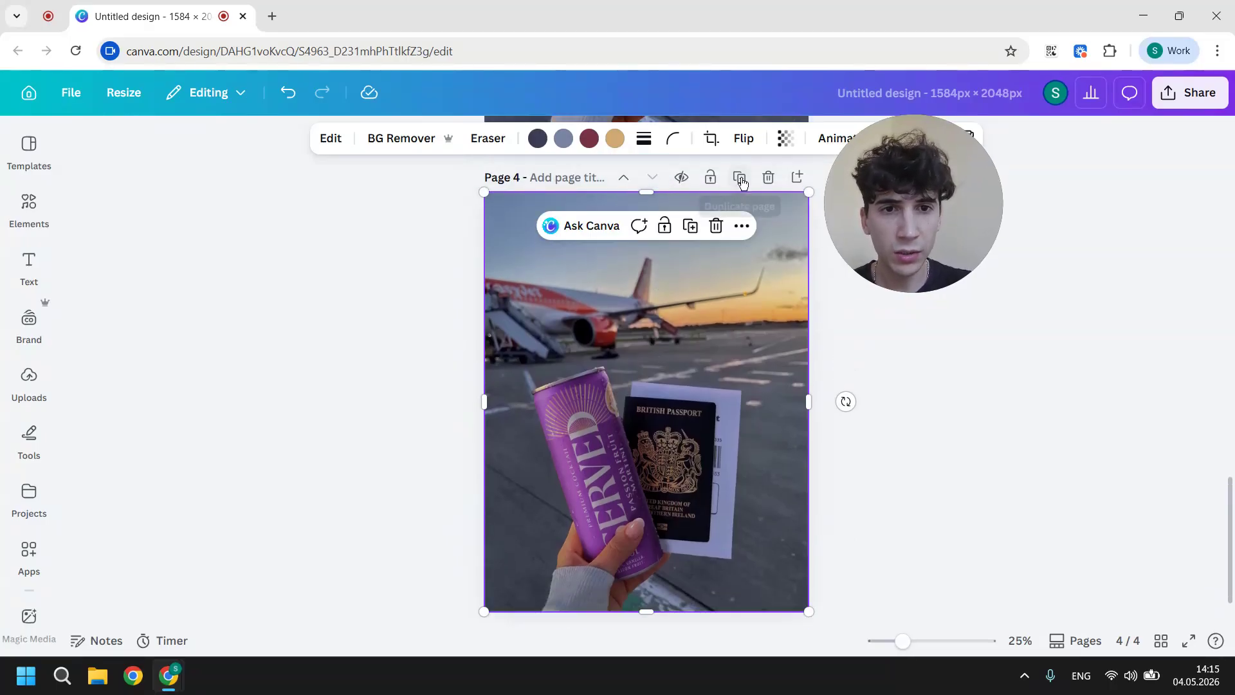
left_click(740, 179)
scroll(612, 356, "up", 4)
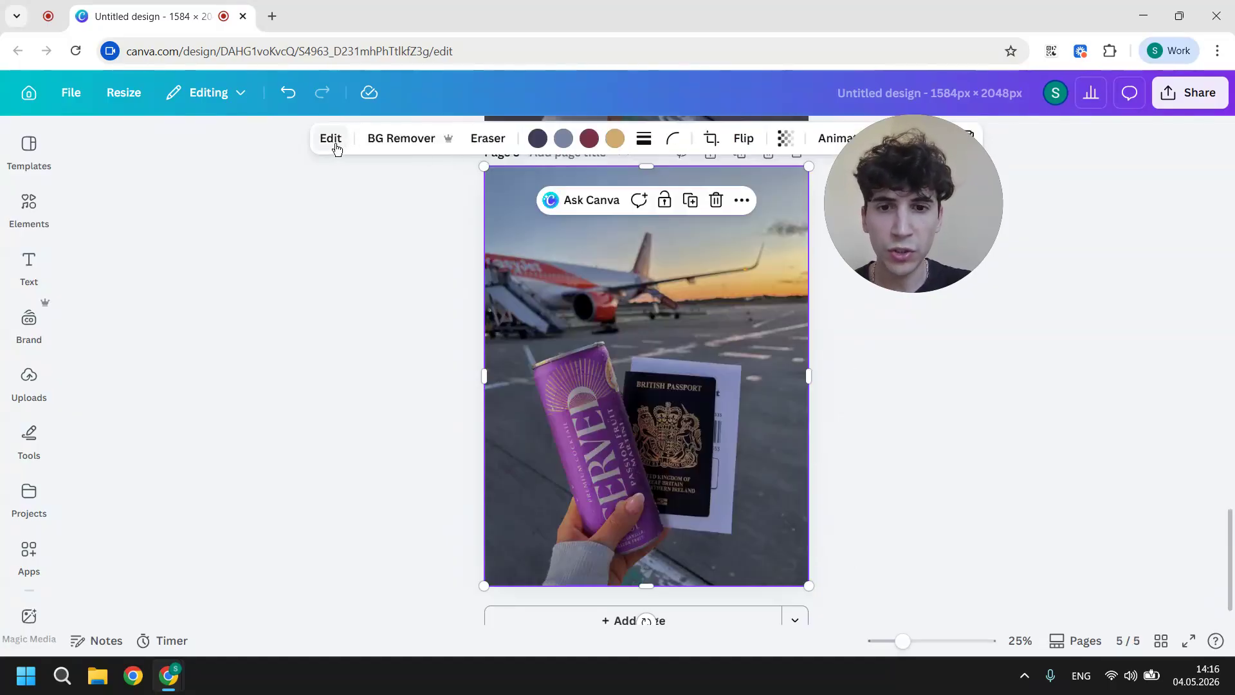
Step: Open the photo on page 5 for image editing and select the can with the Click area selection
left_click(335, 146)
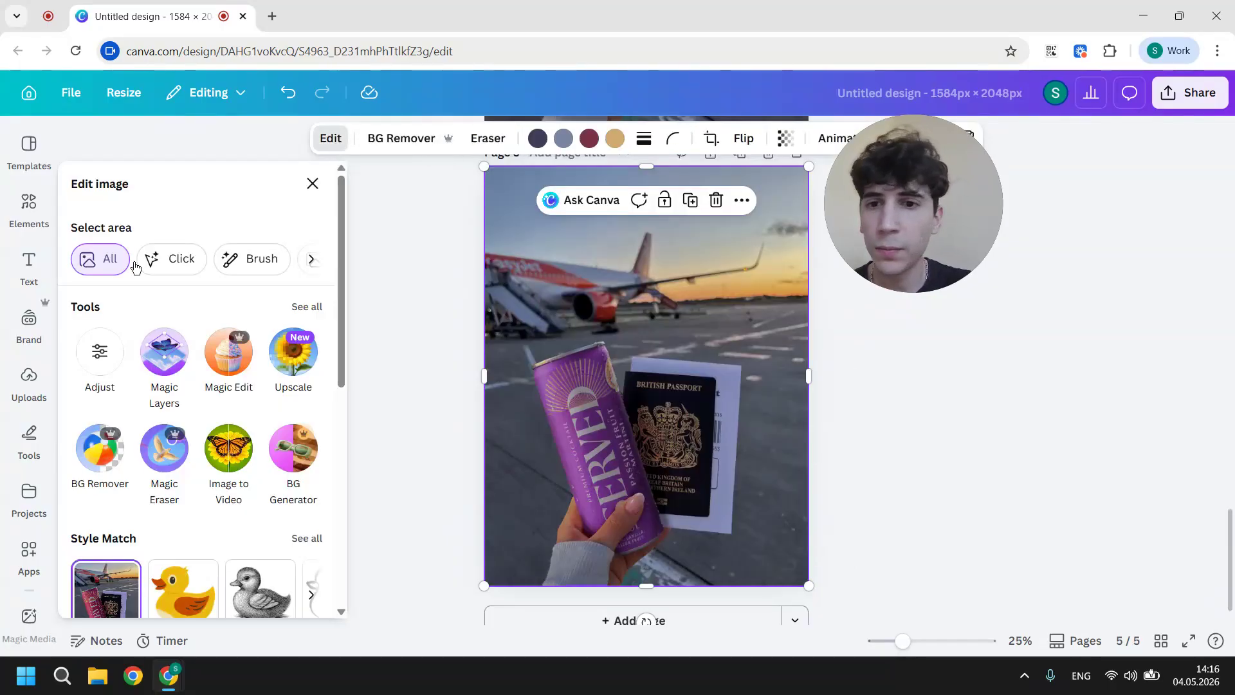
left_click(176, 257)
left_click(711, 397)
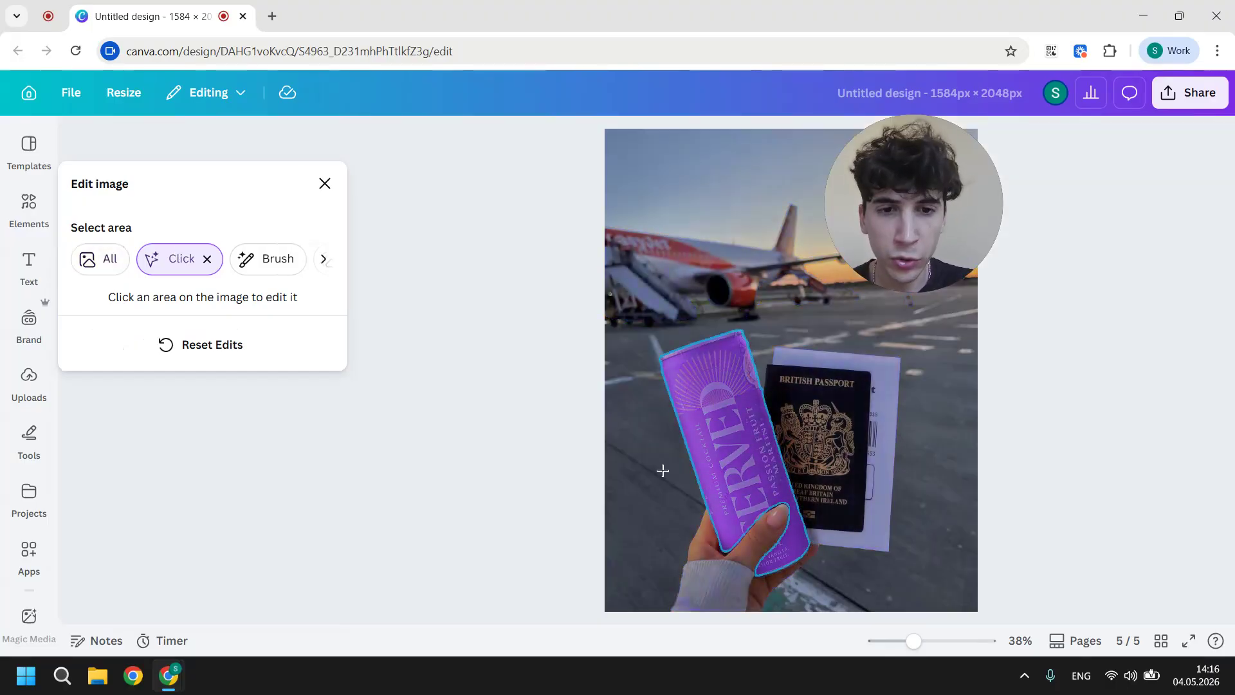
left_click(722, 397)
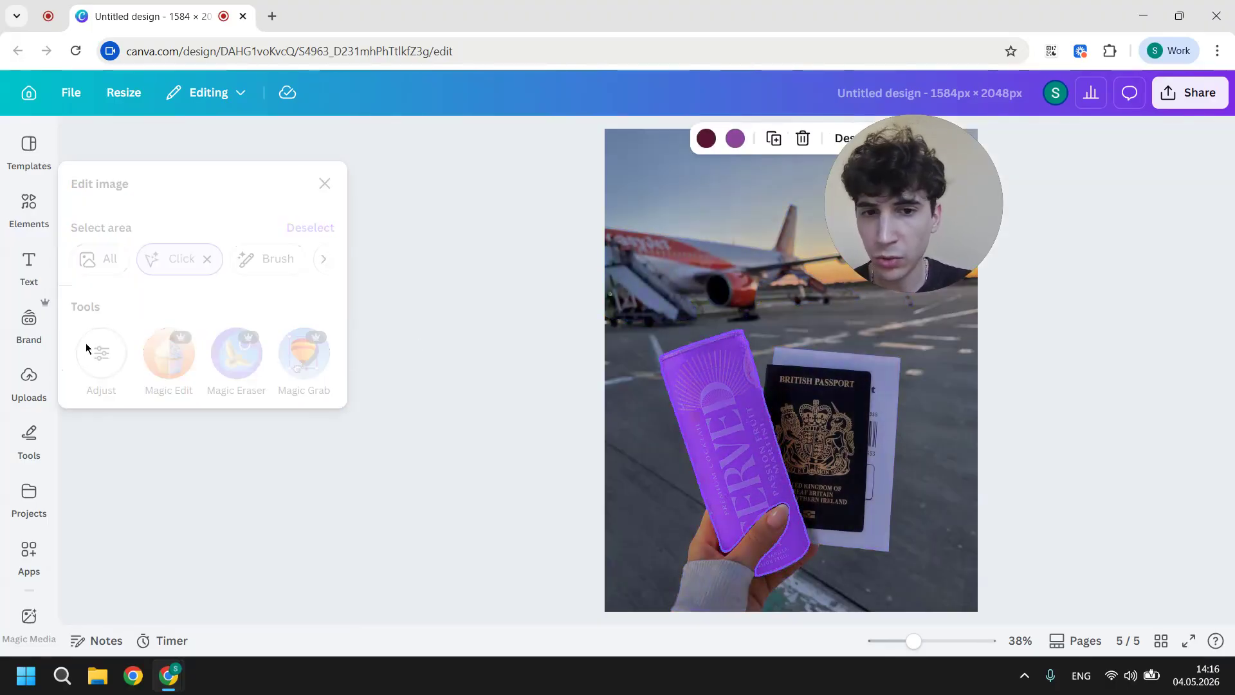
Step: Recolour the can green by setting its main colour's Hue to 88 in Adjust, and close the image editor
left_click(86, 348)
scroll(173, 504, "down", 5)
left_click_drag(174, 313, 260, 302)
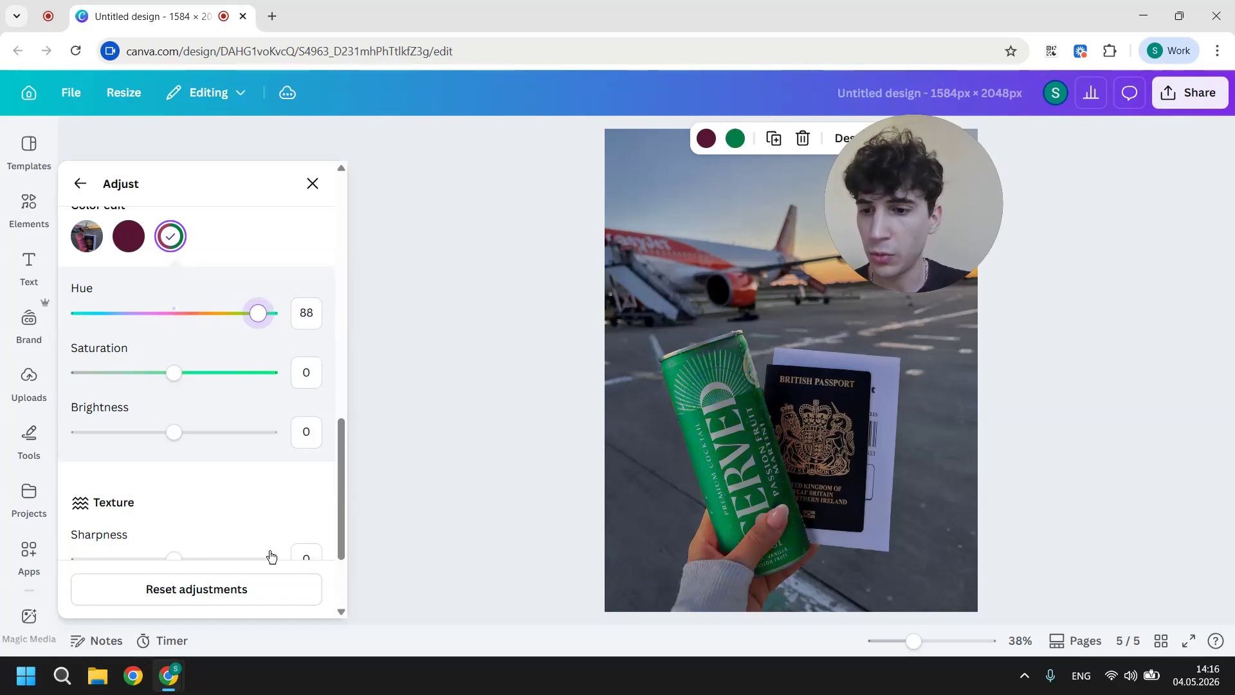
left_click(313, 183)
Step: Compare the purple can on page 4 with the green can on page 5
scroll(920, 416, "up", 2)
scroll(919, 416, "down", 2)
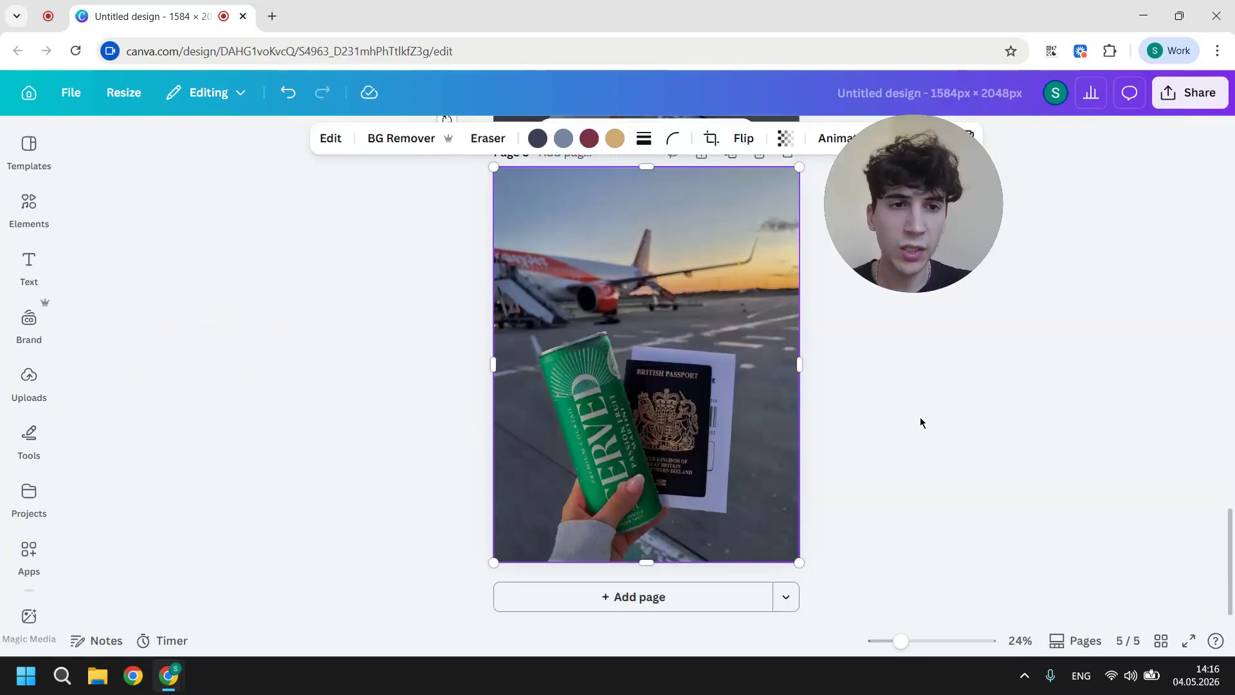
scroll(919, 423, "up", 1)
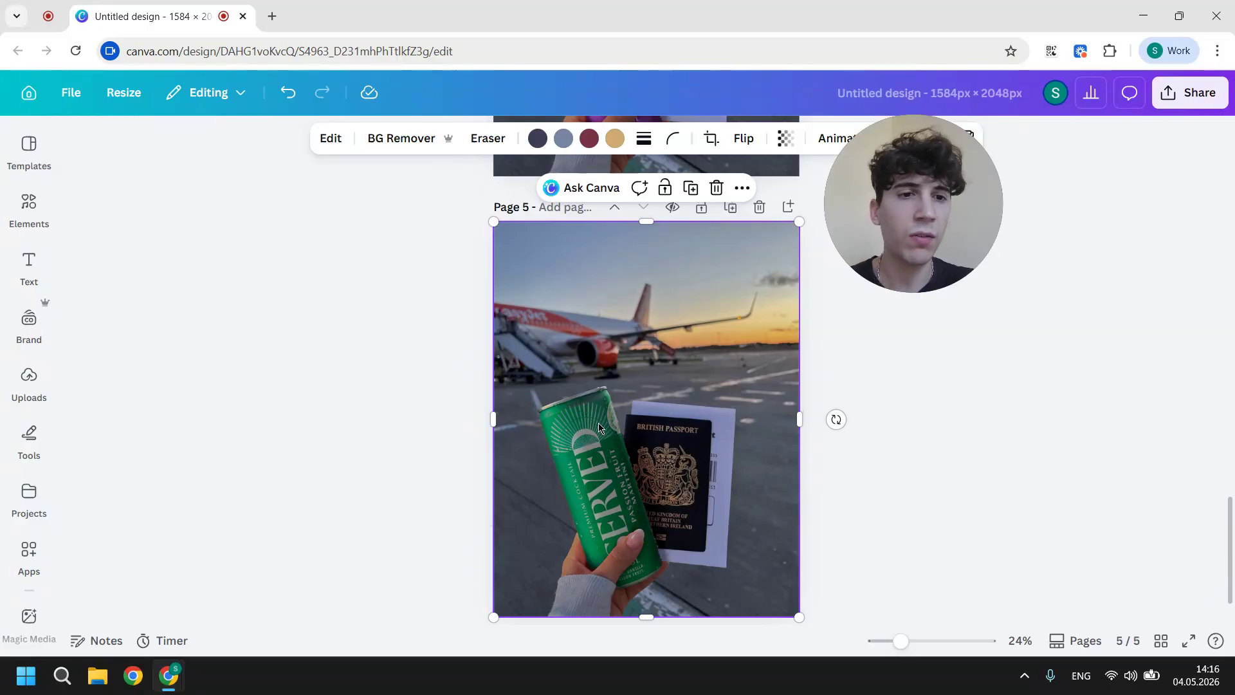
scroll(598, 428, "up", 4)
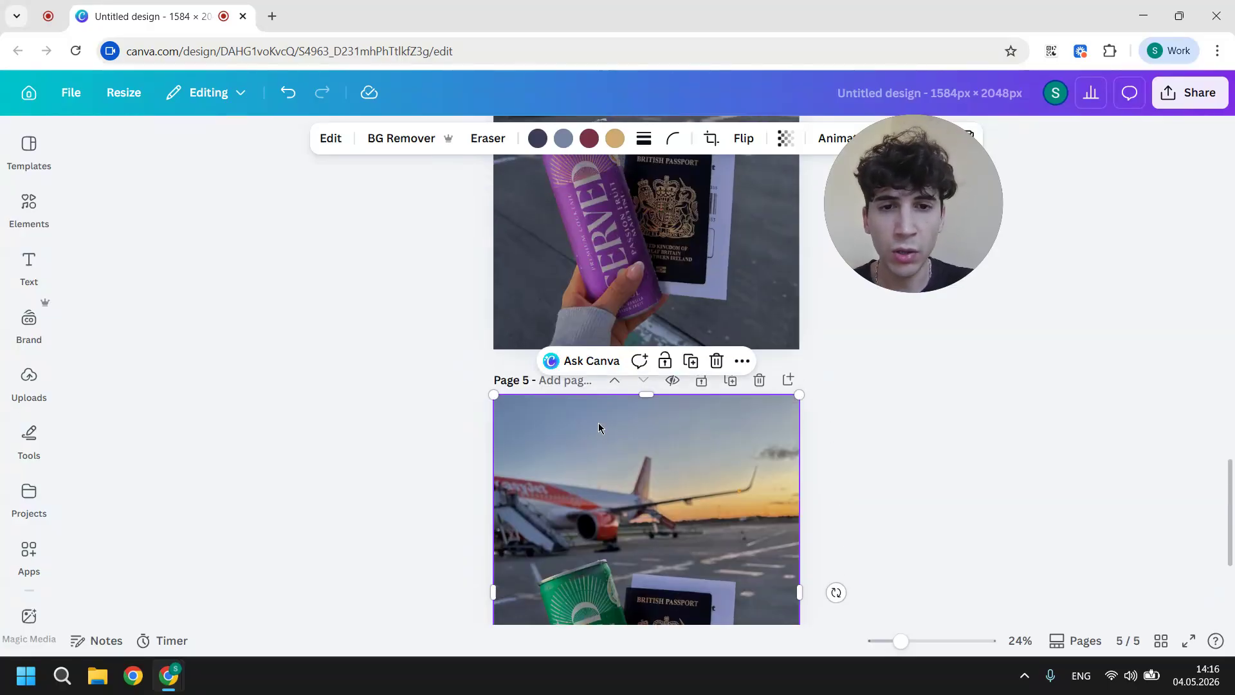
scroll(599, 427, "down", 2)
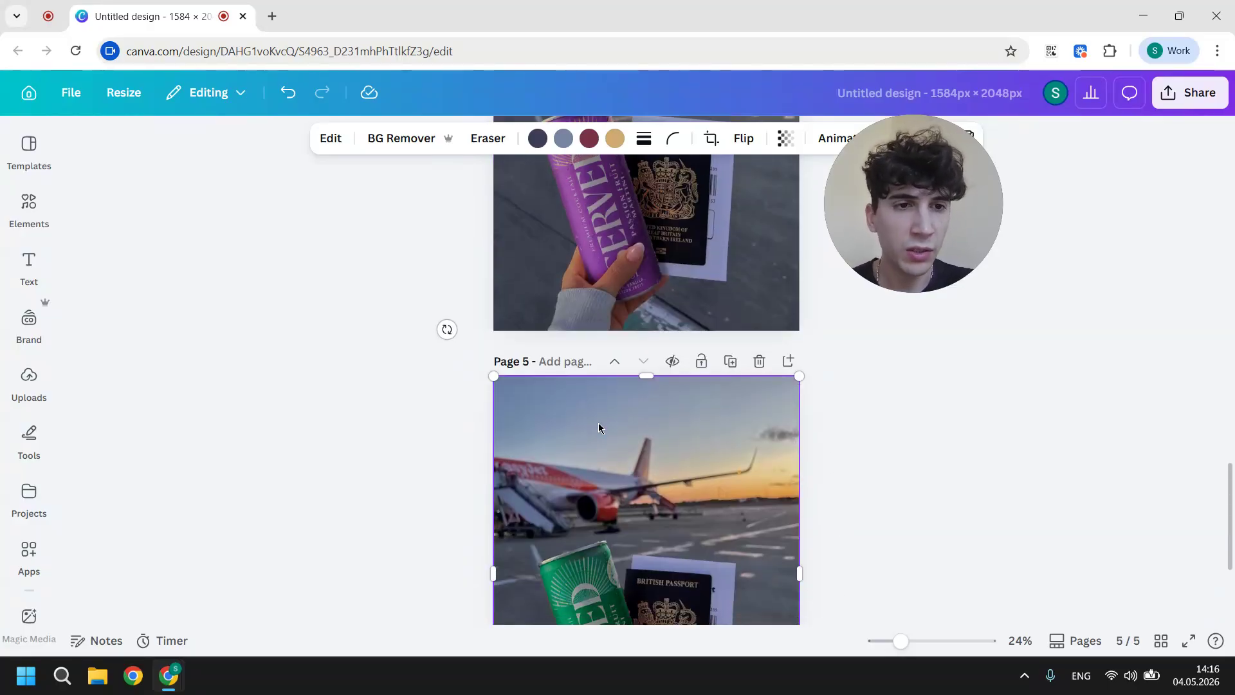
scroll(598, 426, "down", 3)
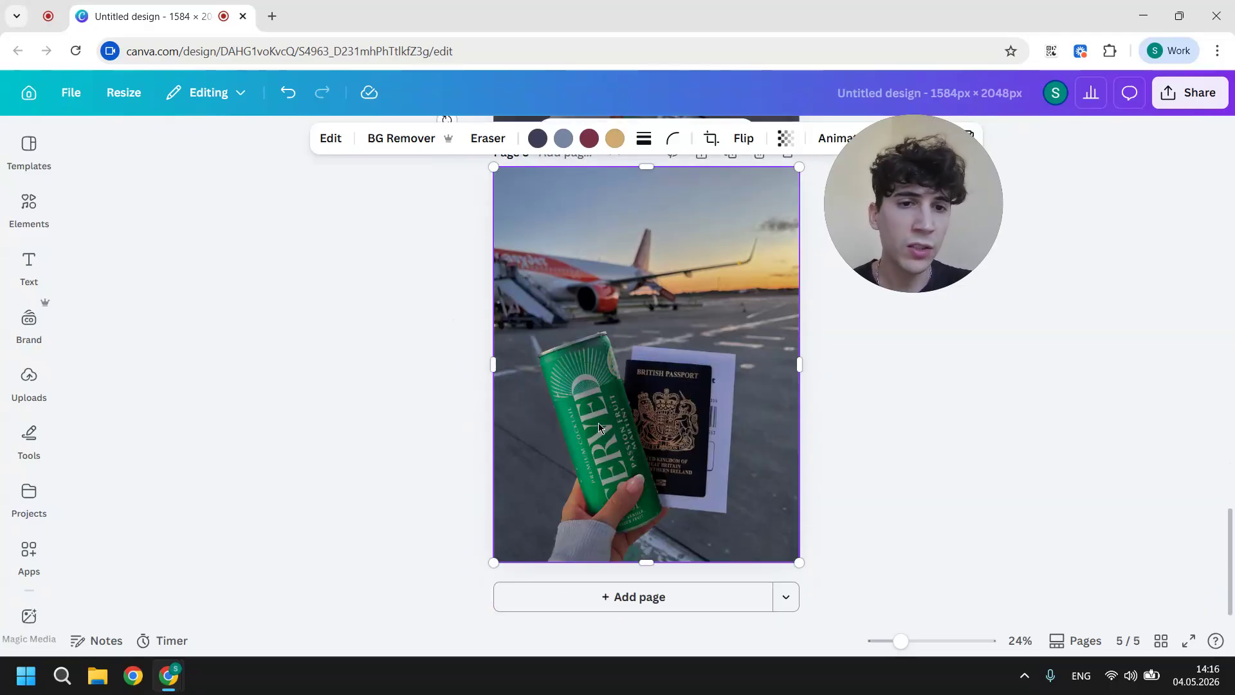
scroll(598, 429, "up", 1)
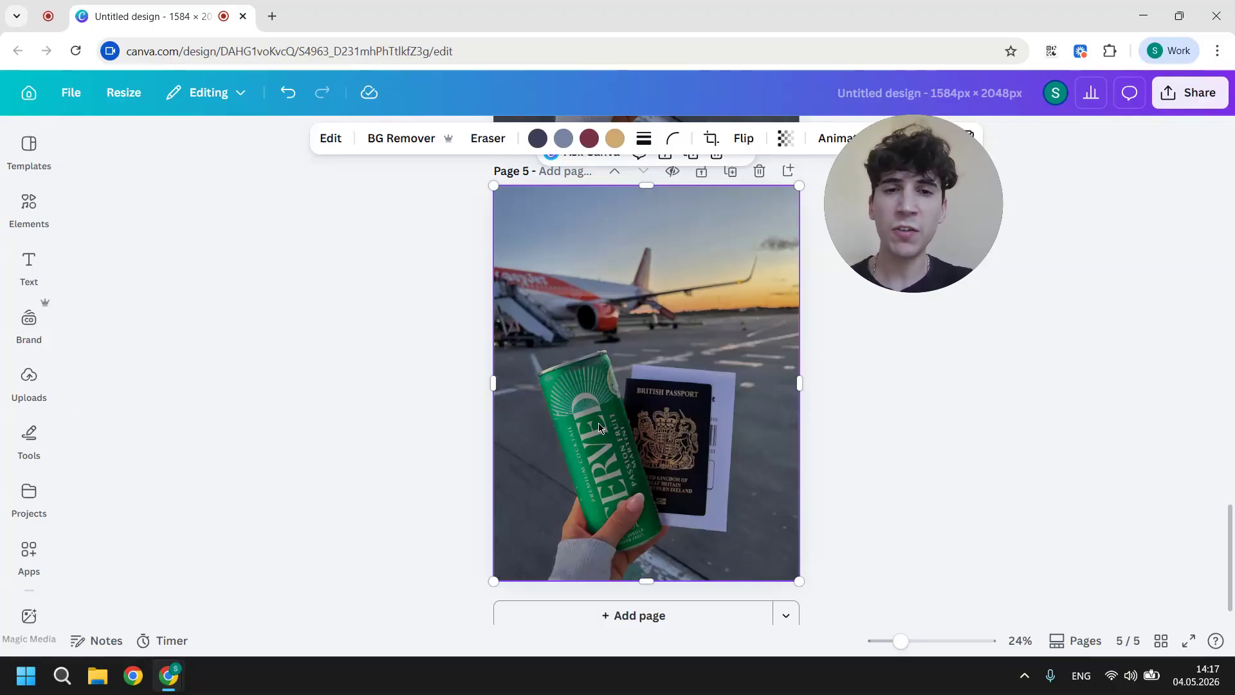
Step: Open the page 5 photo for image editing and select the passport with the Brush area selection at brush size 23
left_click(718, 346)
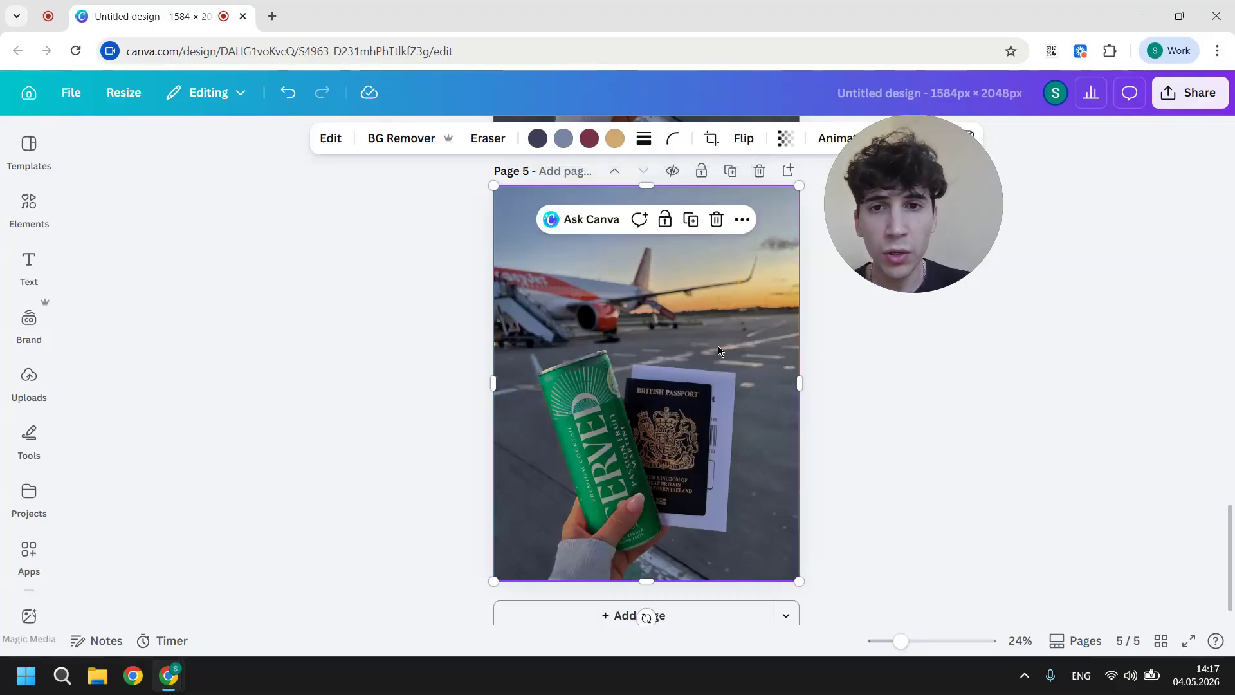
left_click(329, 141)
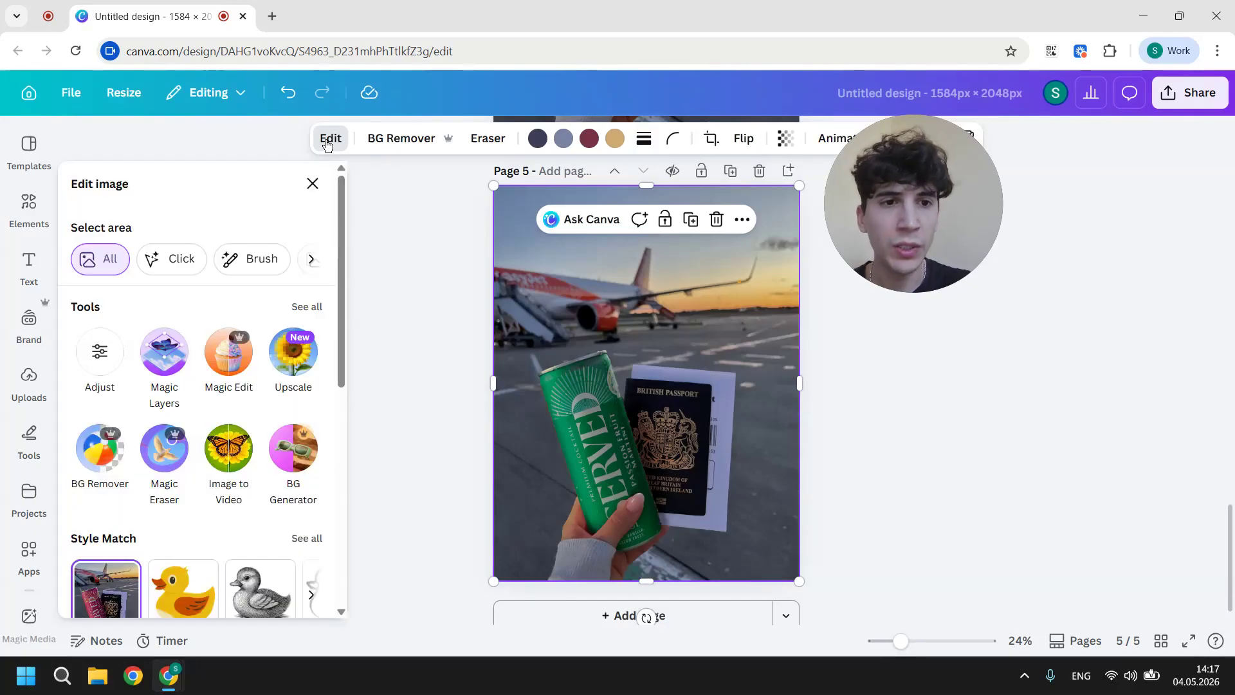
left_click(181, 260)
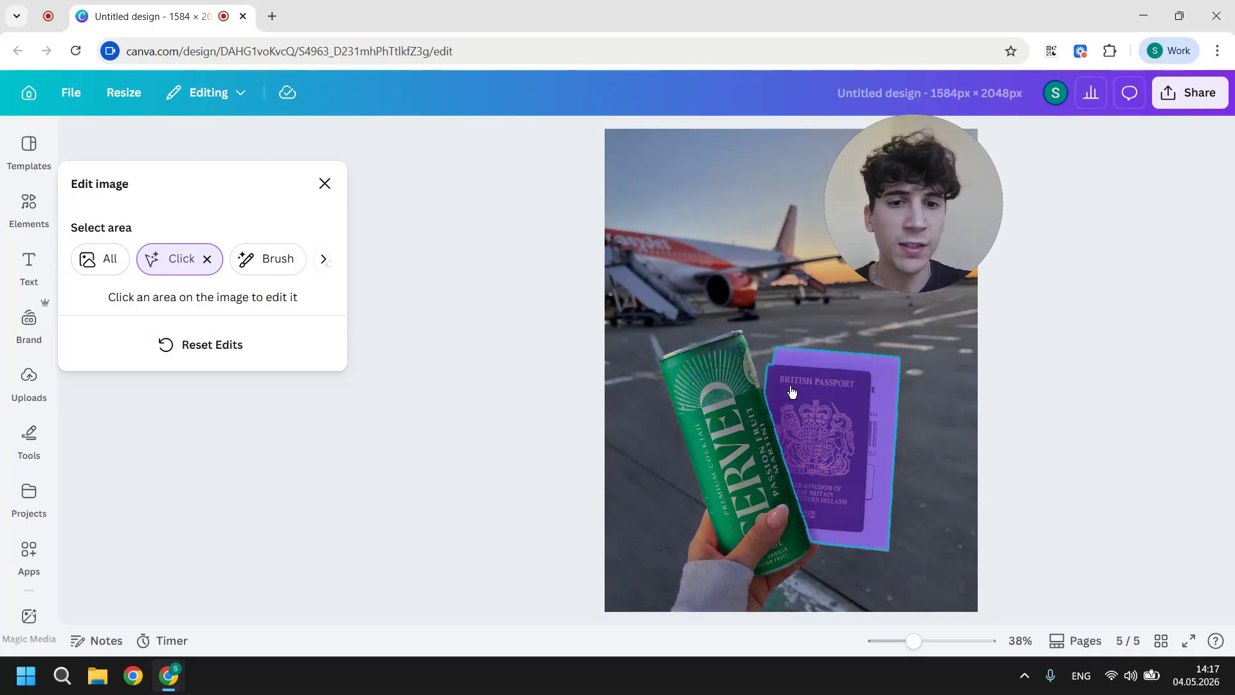
left_click(273, 258)
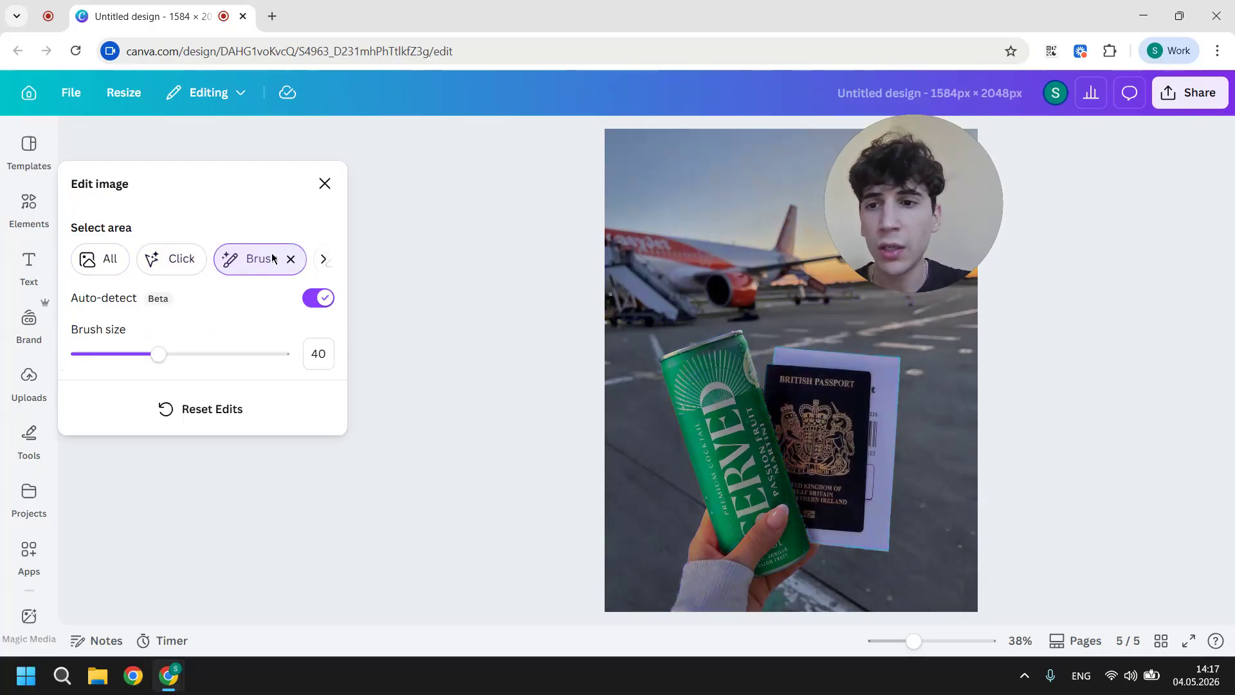
left_click_drag(154, 354, 124, 354)
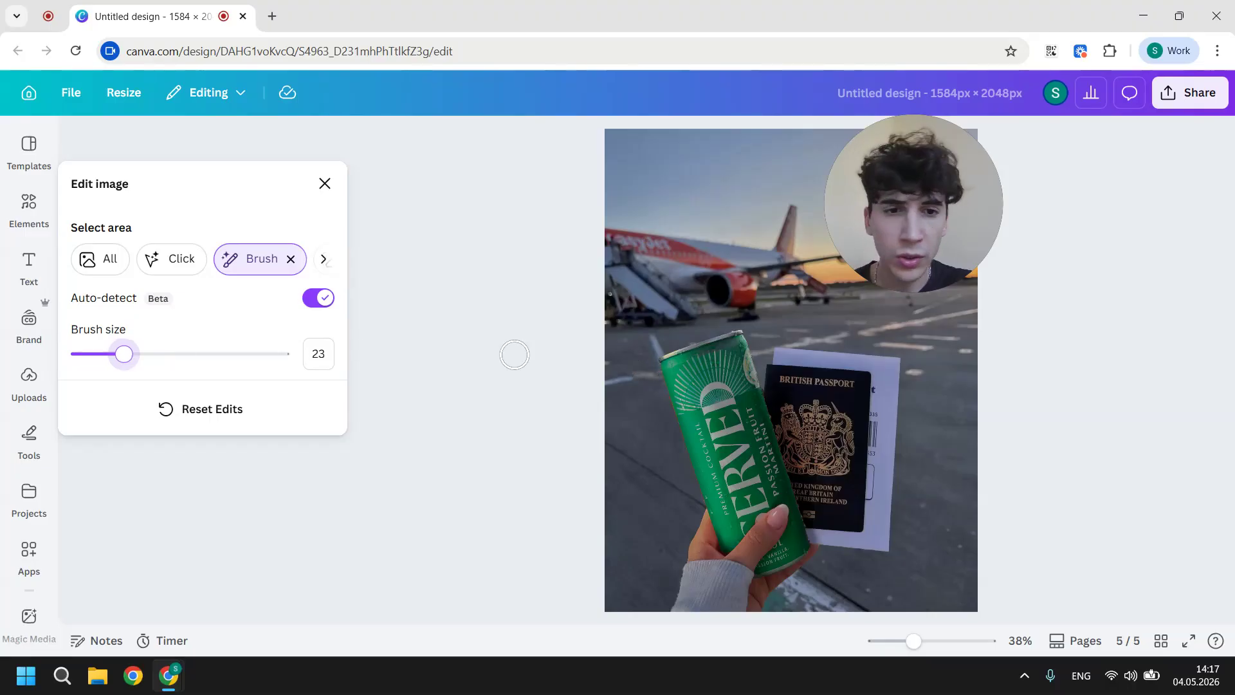
mouse_move(775, 374)
left_mouse_down()
mouse_move(862, 379)
mouse_move(856, 521)
mouse_move(814, 521)
mouse_move(774, 395)
mouse_move(844, 404)
mouse_move(801, 410)
mouse_move(839, 426)
mouse_move(802, 436)
mouse_move(830, 495)
mouse_move(844, 462)
left_mouse_up()
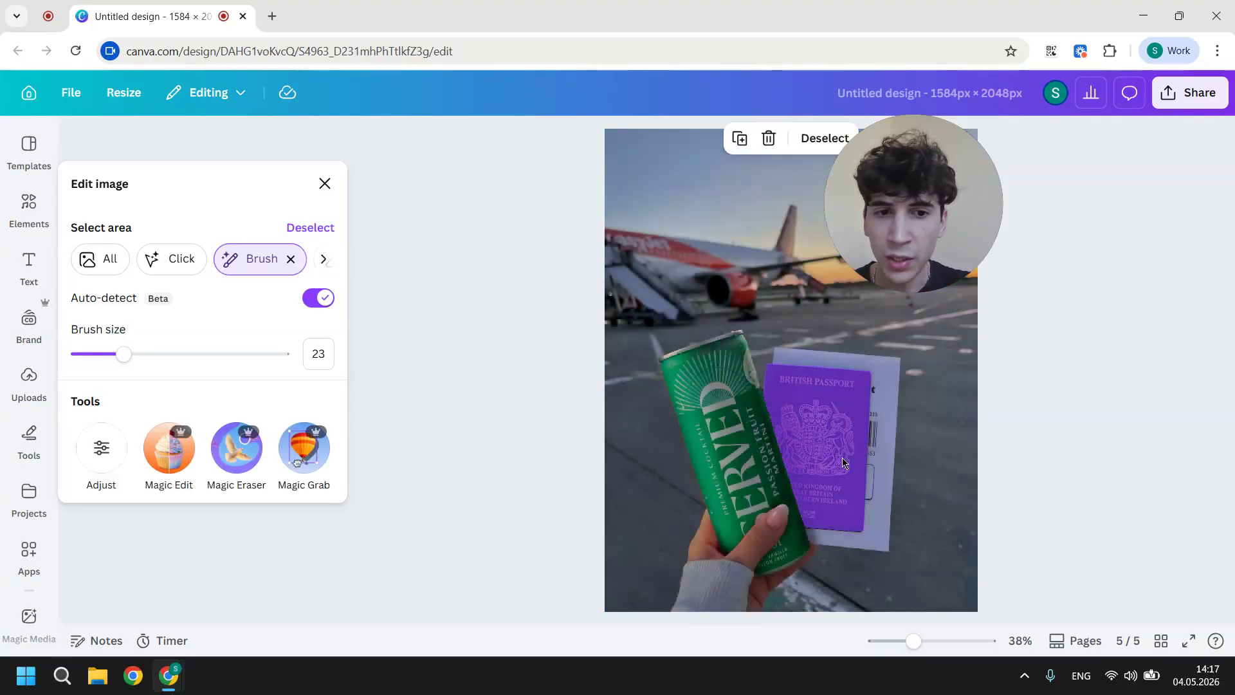
Step: Adjust the selected passport with Brightness 57, Temperature -82 and Tint 11
left_click(105, 445)
scroll(158, 383, "down", 10)
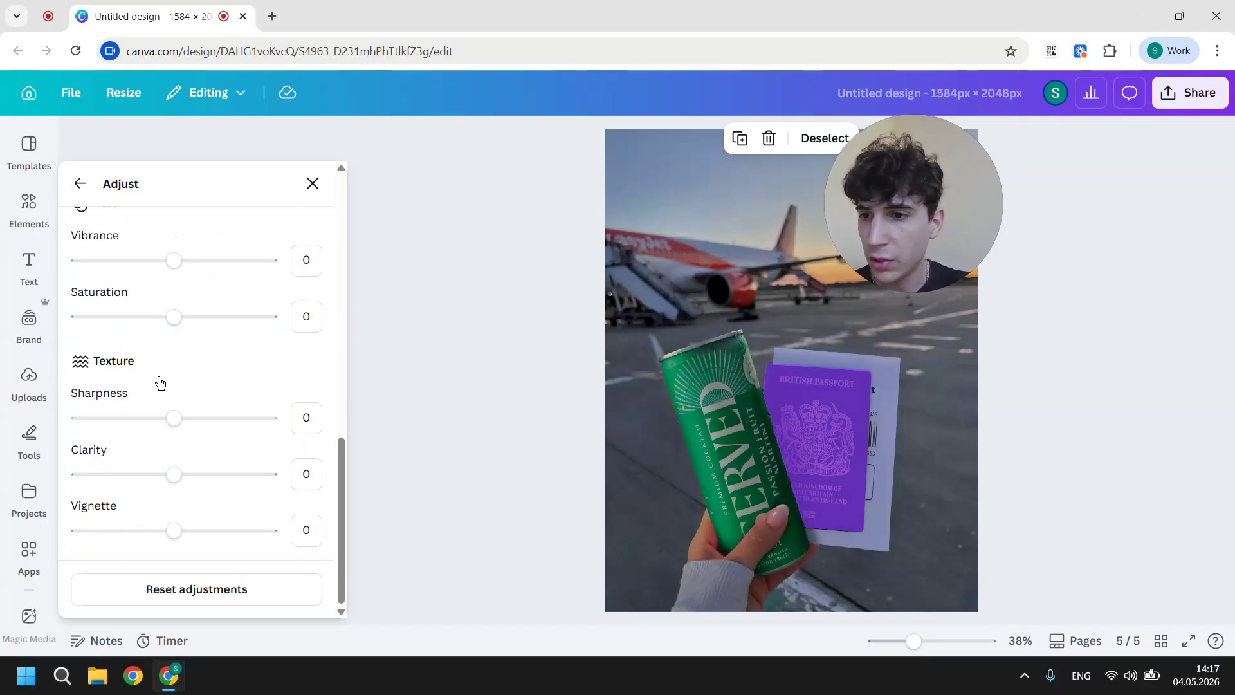
scroll(158, 384, "up", 4)
scroll(159, 382, "down", 4)
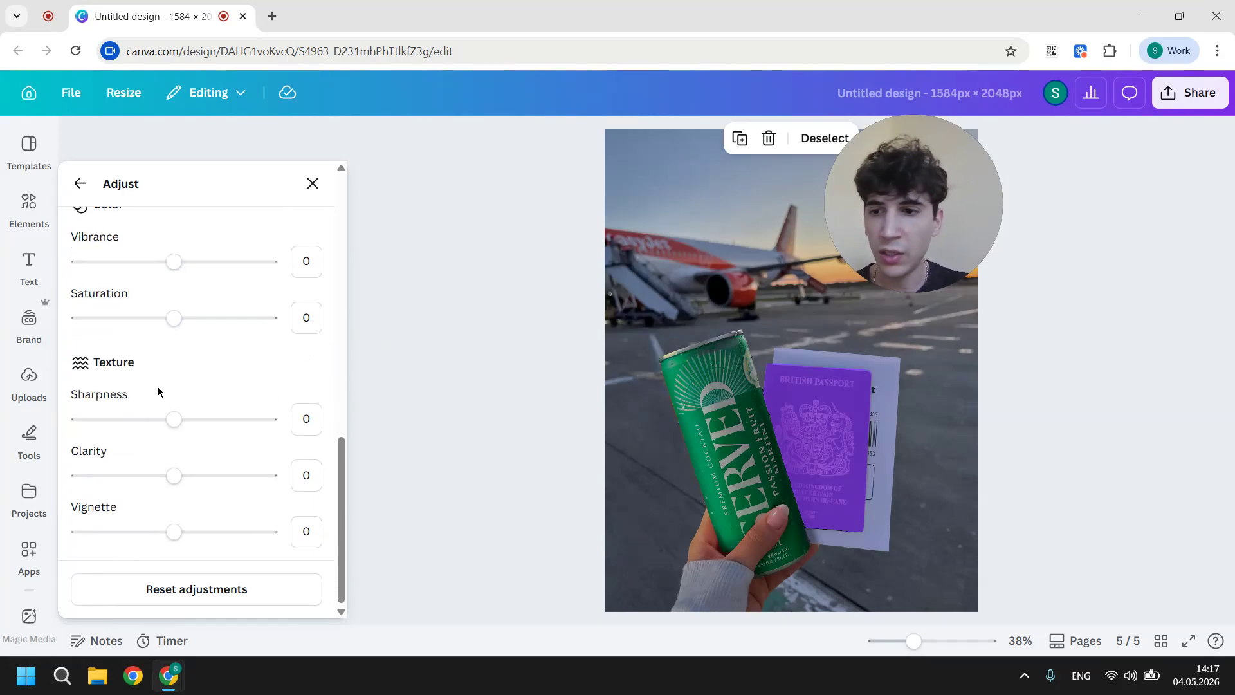
scroll(157, 389, "up", 1)
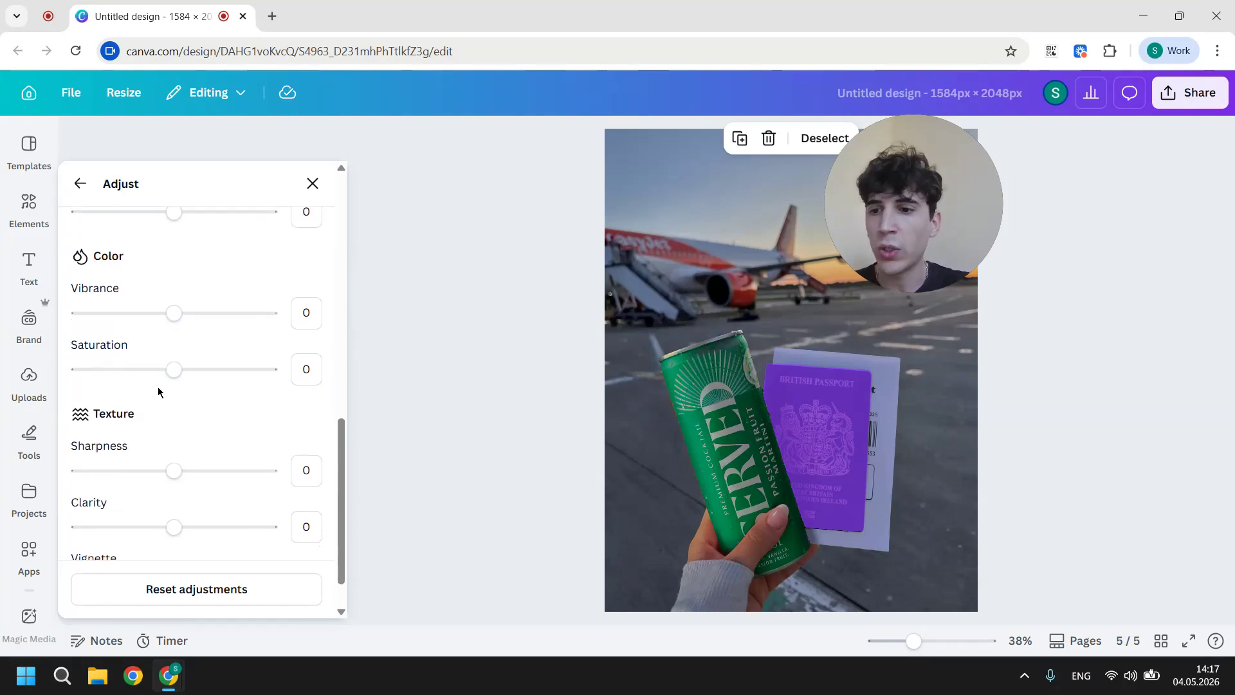
scroll(158, 391, "up", 6)
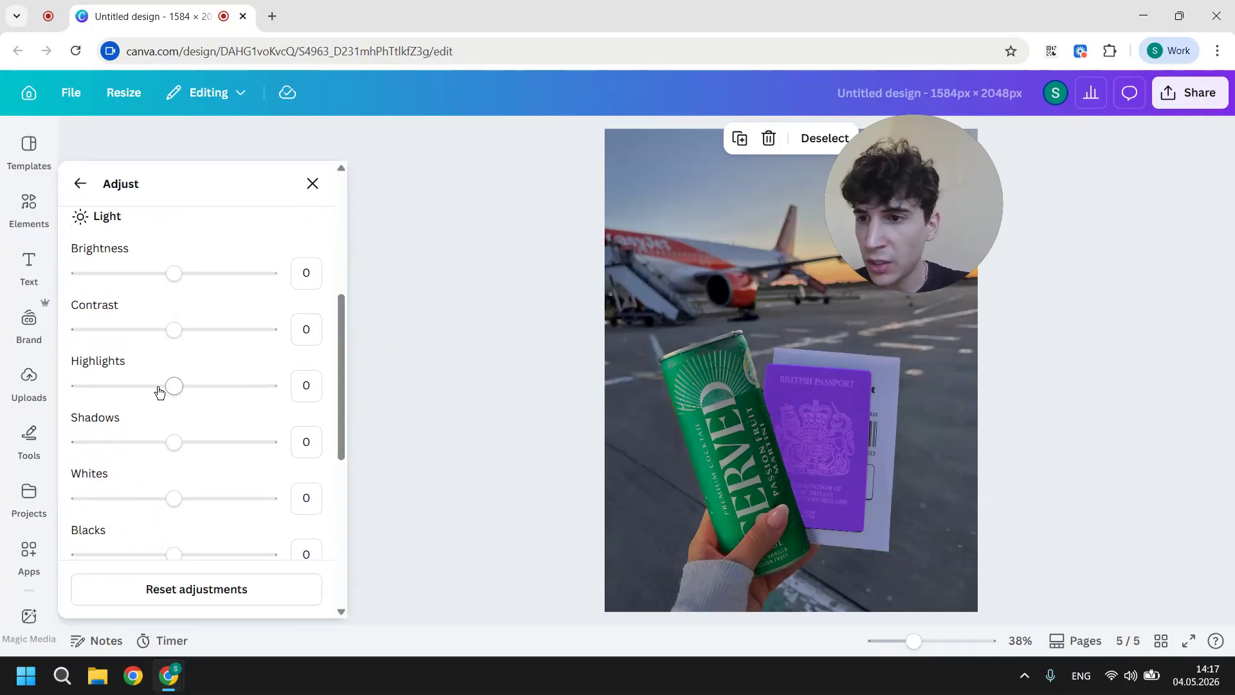
mouse_move(180, 376)
left_mouse_down()
mouse_move(298, 369)
mouse_move(91, 376)
left_mouse_up()
scroll(205, 319, "up", 3)
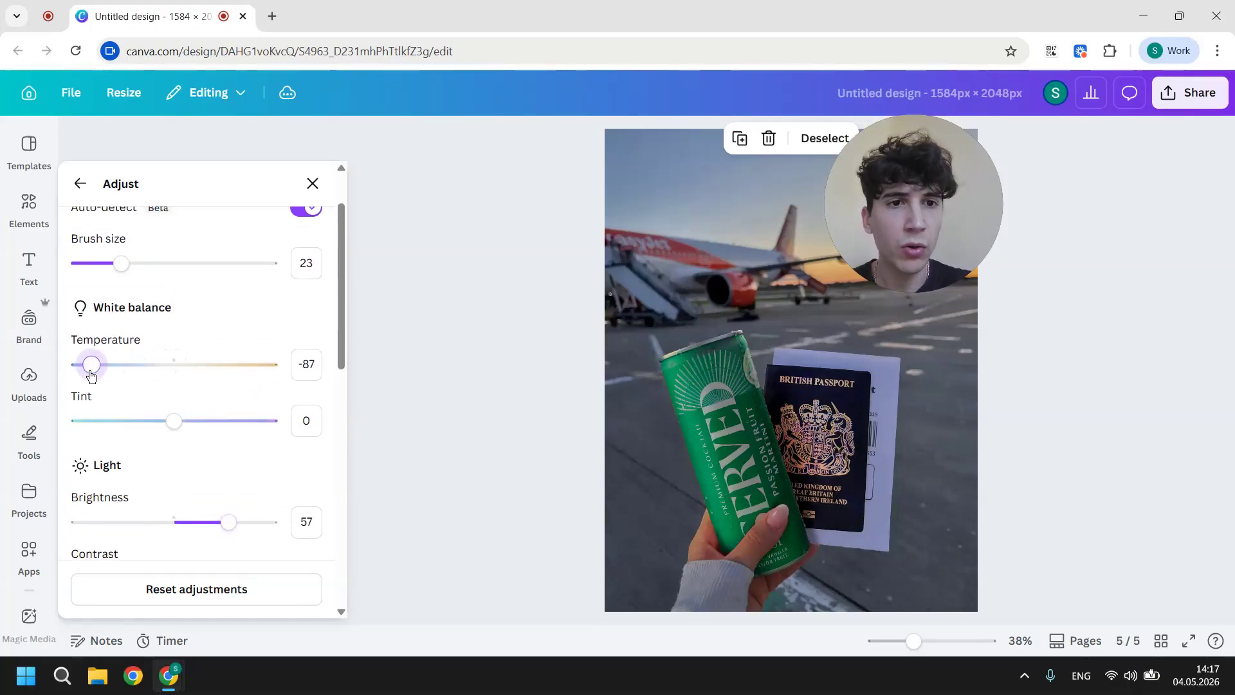
left_click_drag(91, 376, 95, 375)
mouse_move(175, 422)
left_mouse_down()
mouse_move(278, 412)
mouse_move(180, 420)
left_mouse_up()
Step: Set the passport's Blacks to 89 in the light adjustments and close the image editor
scroll(175, 386, "down", 4)
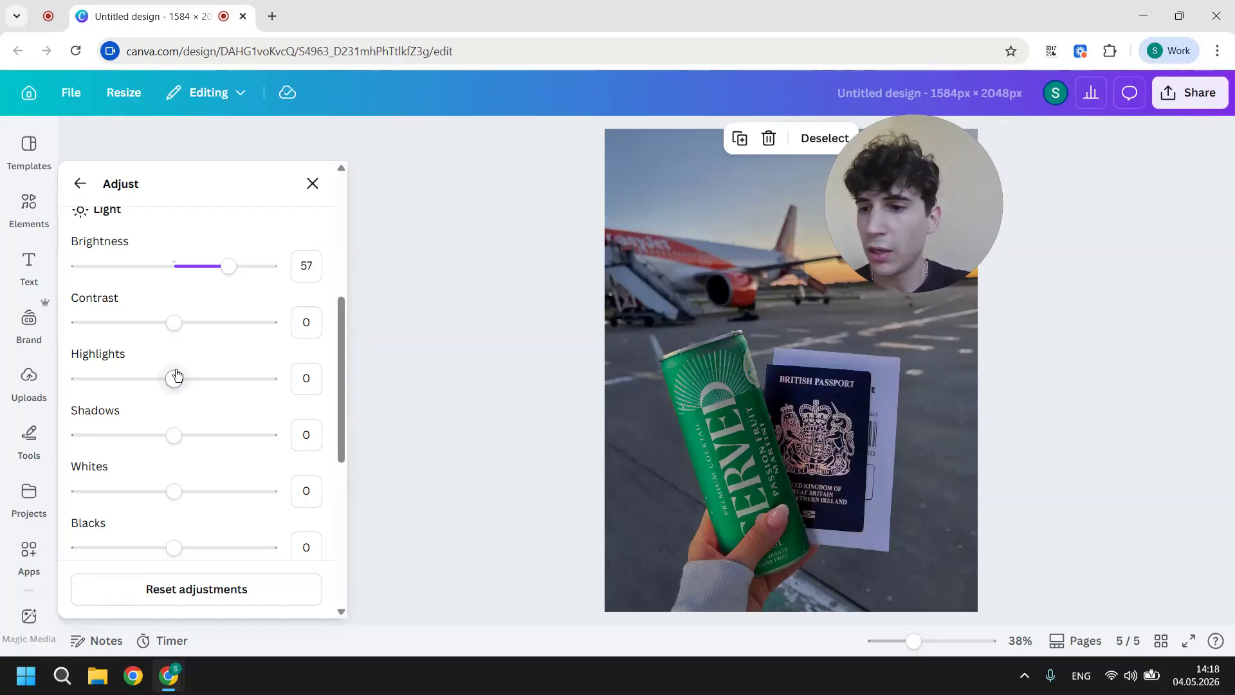
mouse_move(177, 375)
left_mouse_down()
mouse_move(131, 377)
mouse_move(173, 377)
left_mouse_up()
scroll(174, 378, "down", 2)
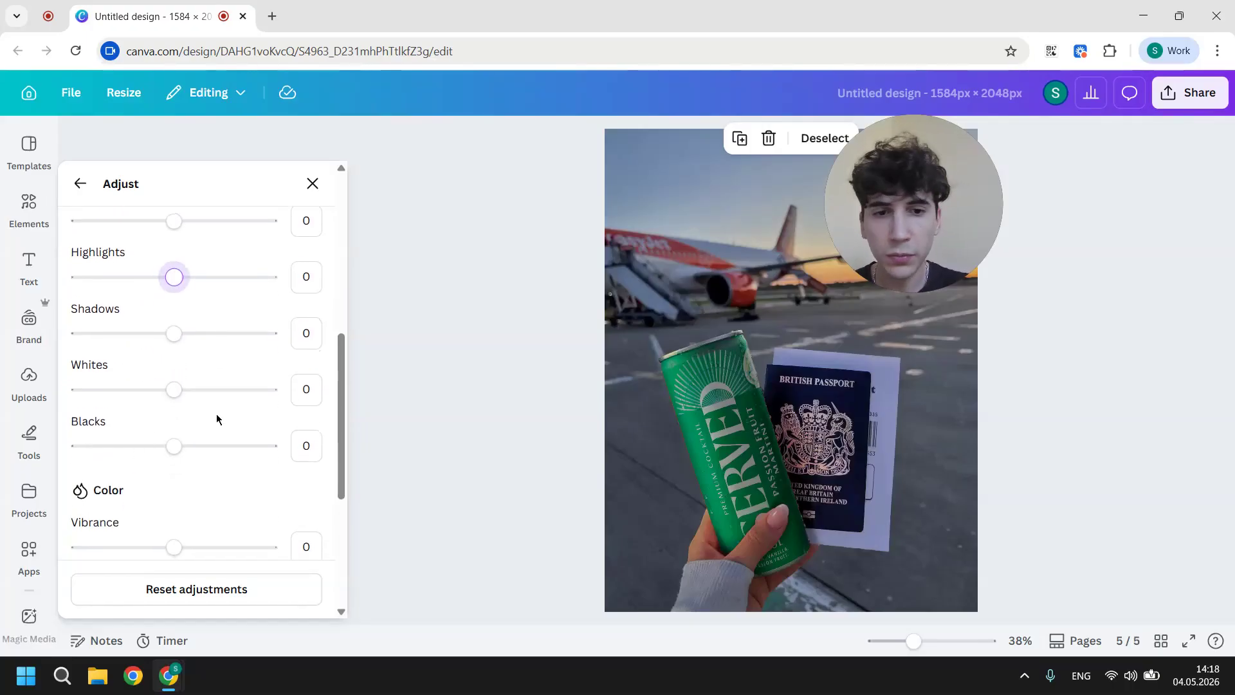
left_click_drag(173, 446, 261, 448)
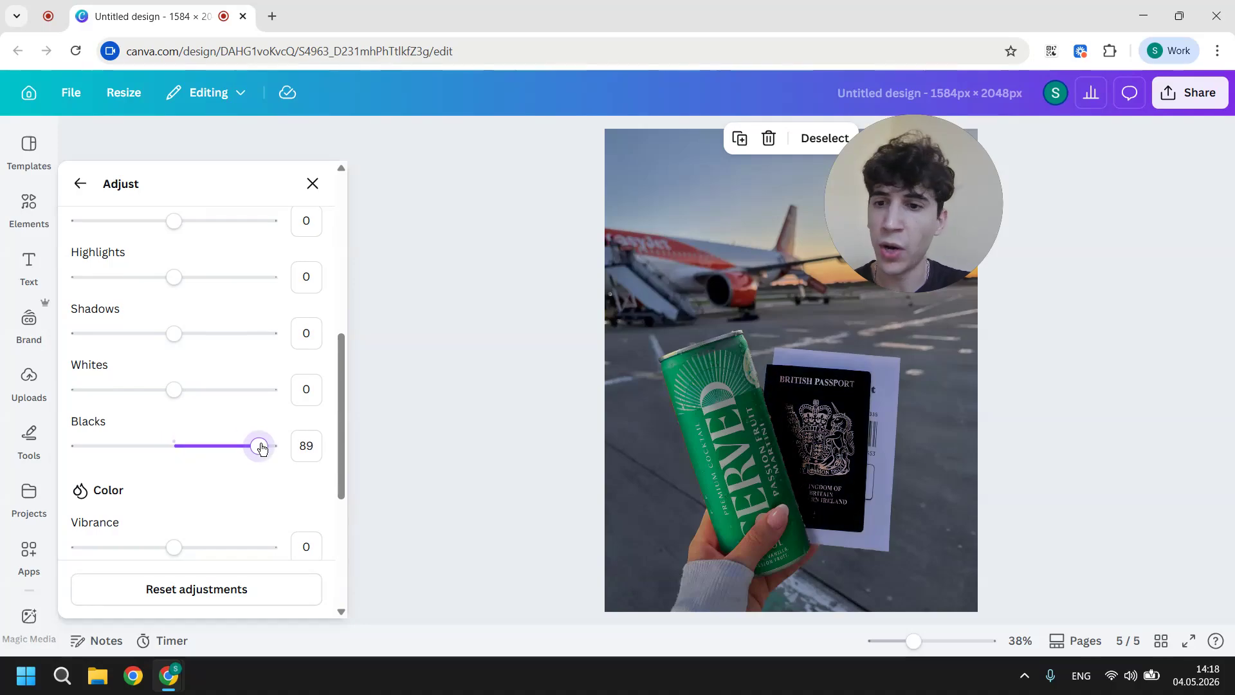
scroll(261, 449, "down", 3)
scroll(229, 344, "up", 5)
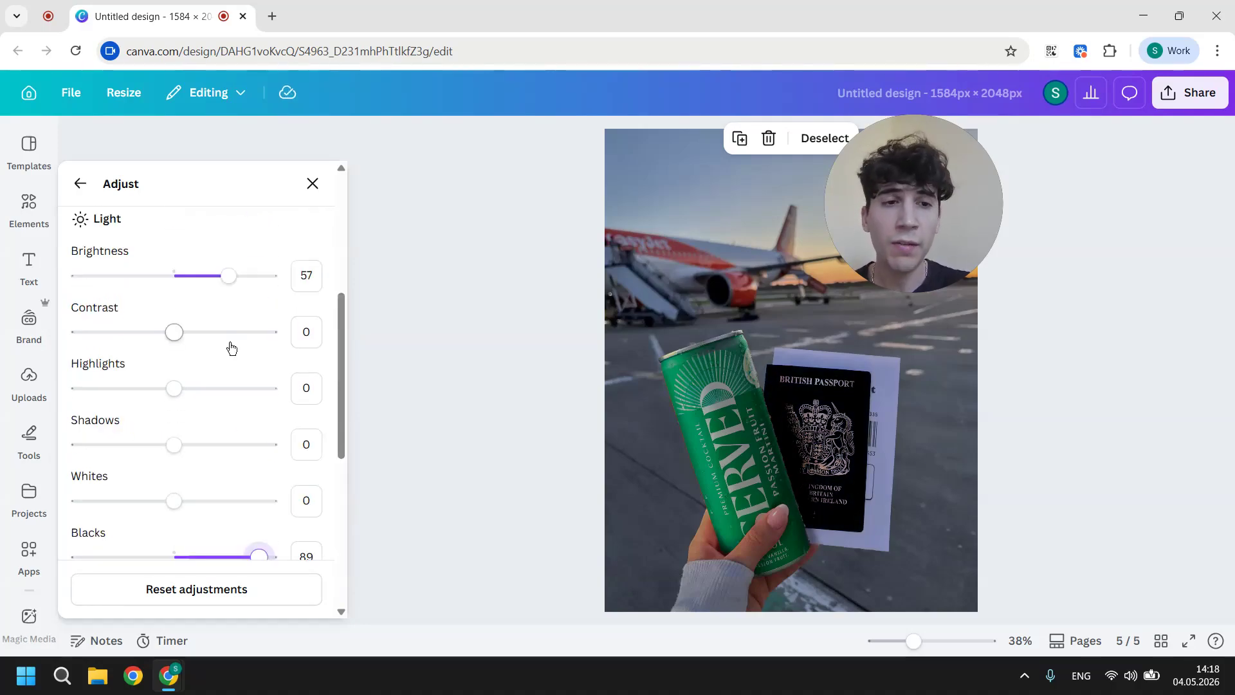
scroll(232, 347, "down", 3)
scroll(230, 347, "down", 3)
scroll(230, 342, "up", 10)
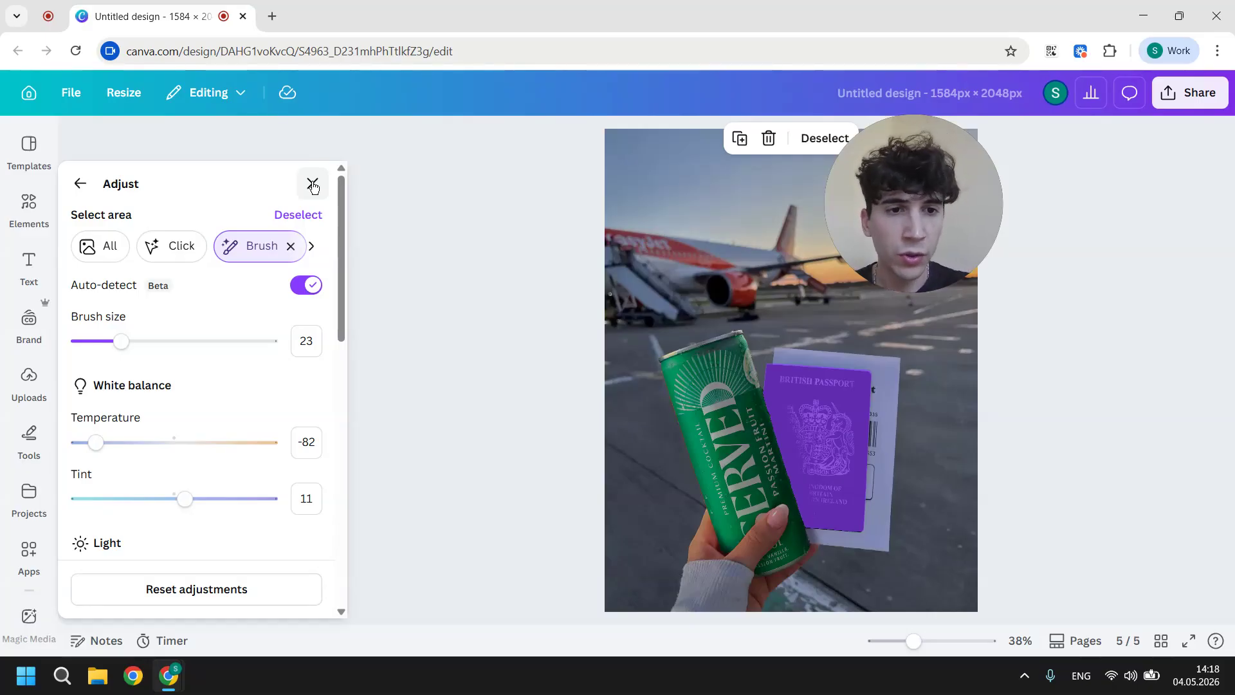
left_click(312, 185)
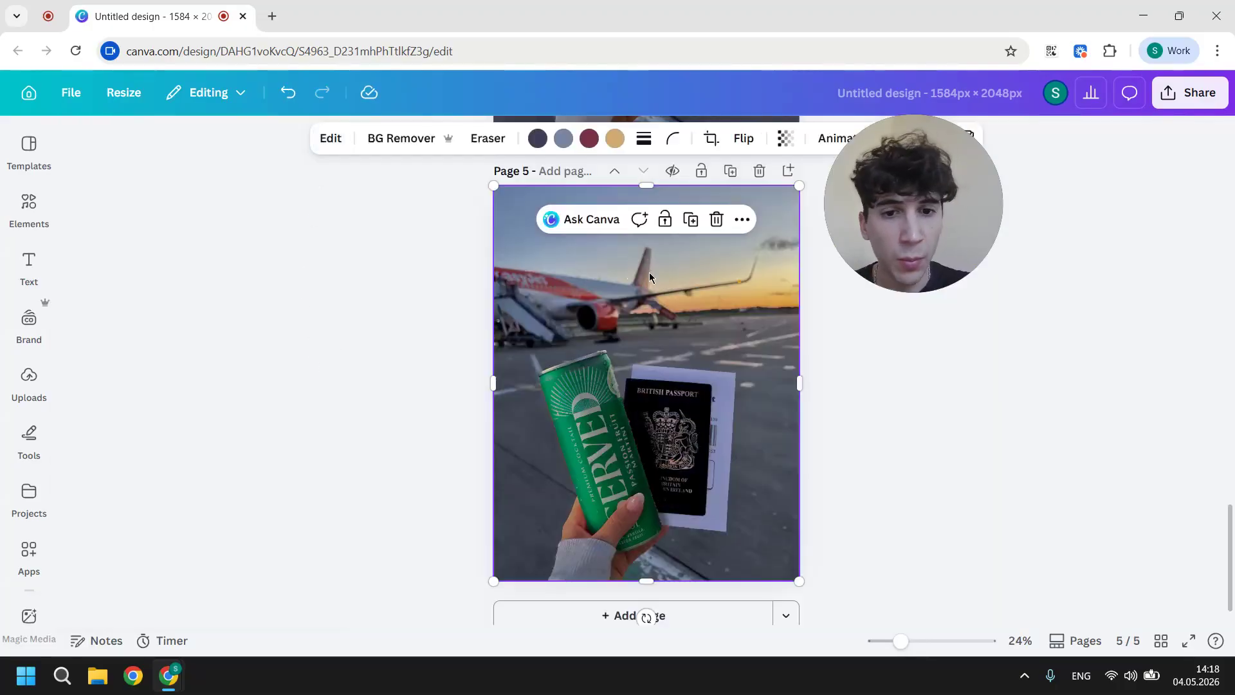